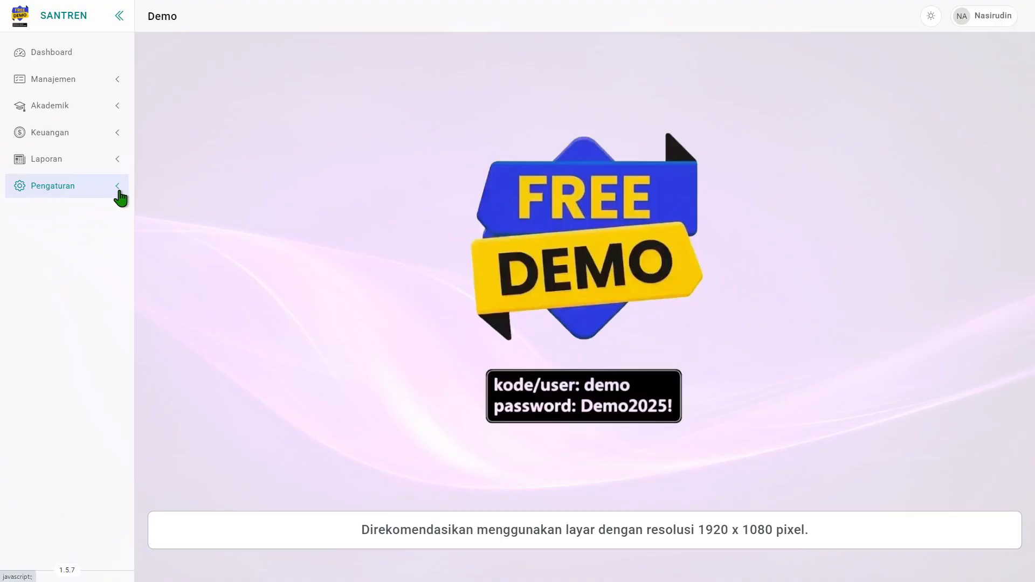
click(120, 192)
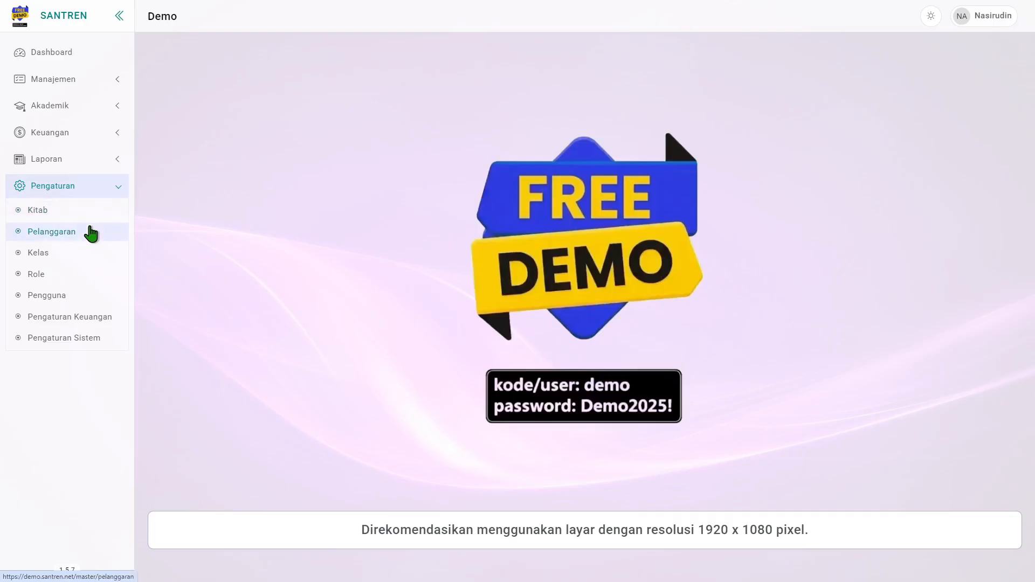
click(91, 334)
click(118, 134)
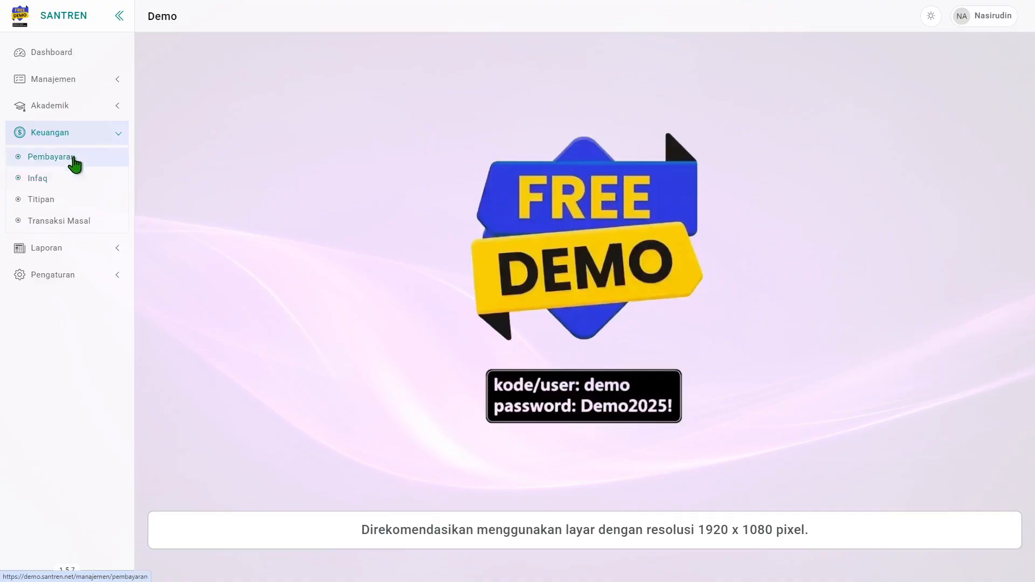
click(116, 111)
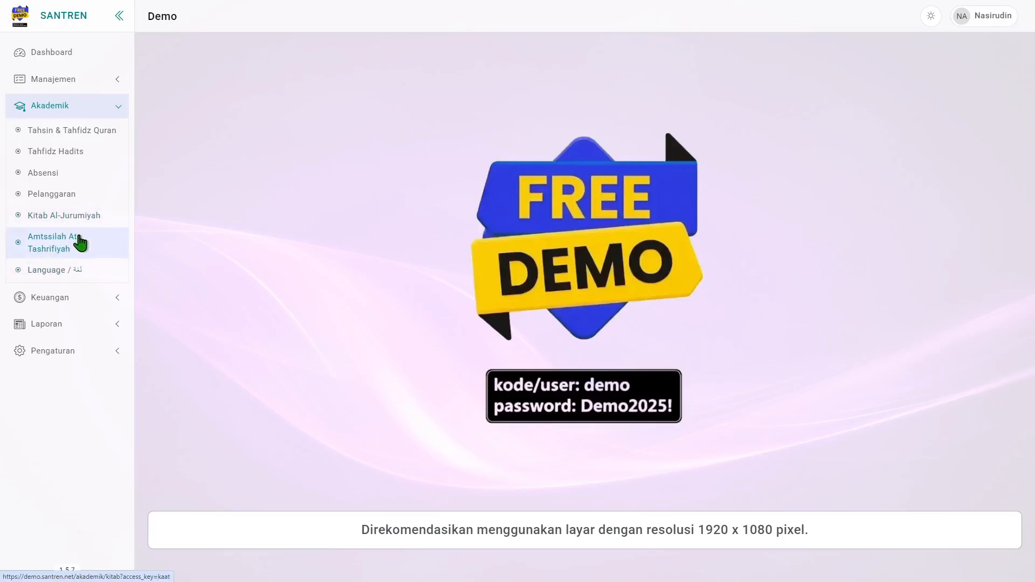
click(118, 355)
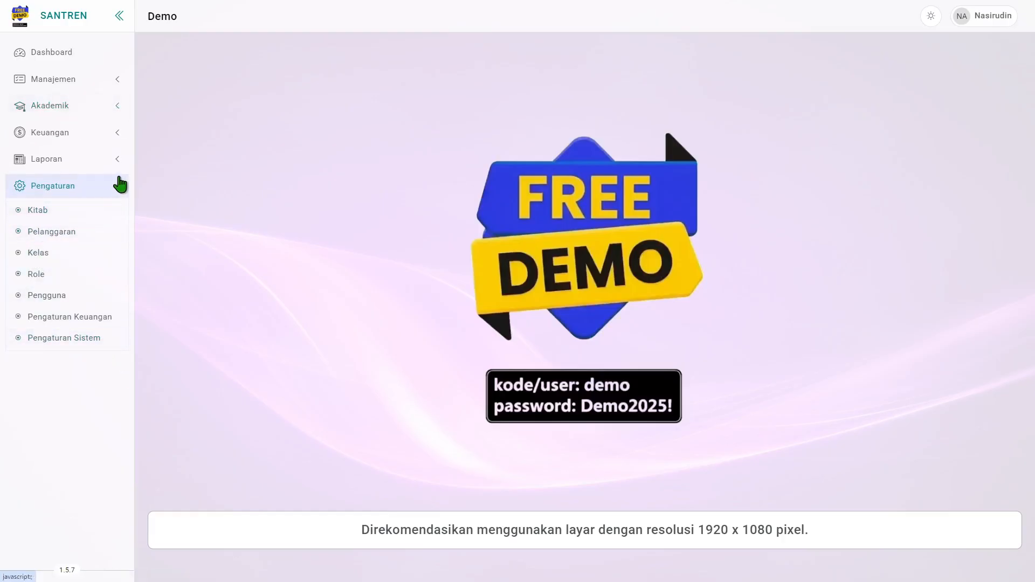
click(120, 86)
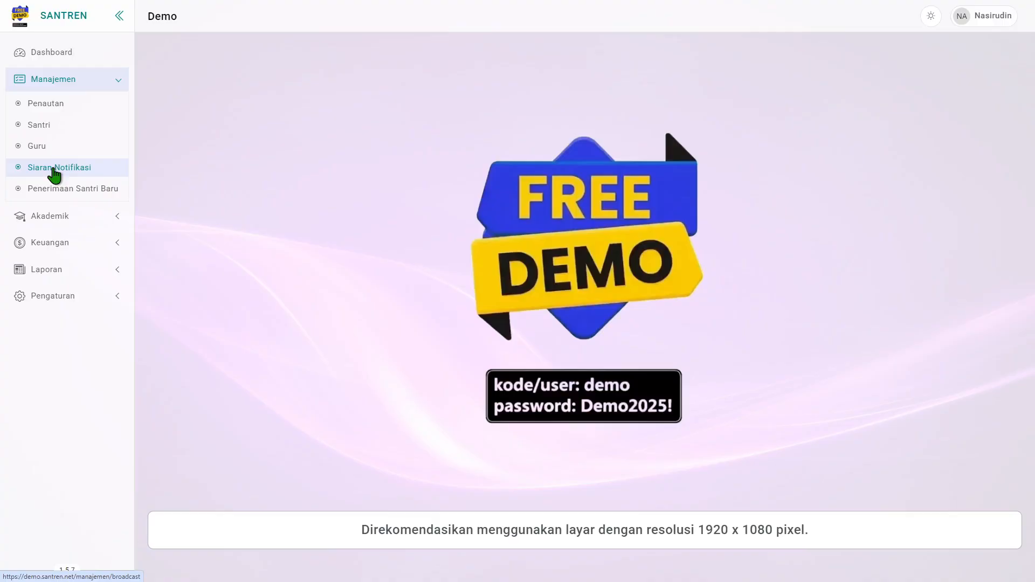
Open the santri list through the dashboard's Santriwan summary card and sort it by Perangkat in descending order
click(63, 58)
click(60, 52)
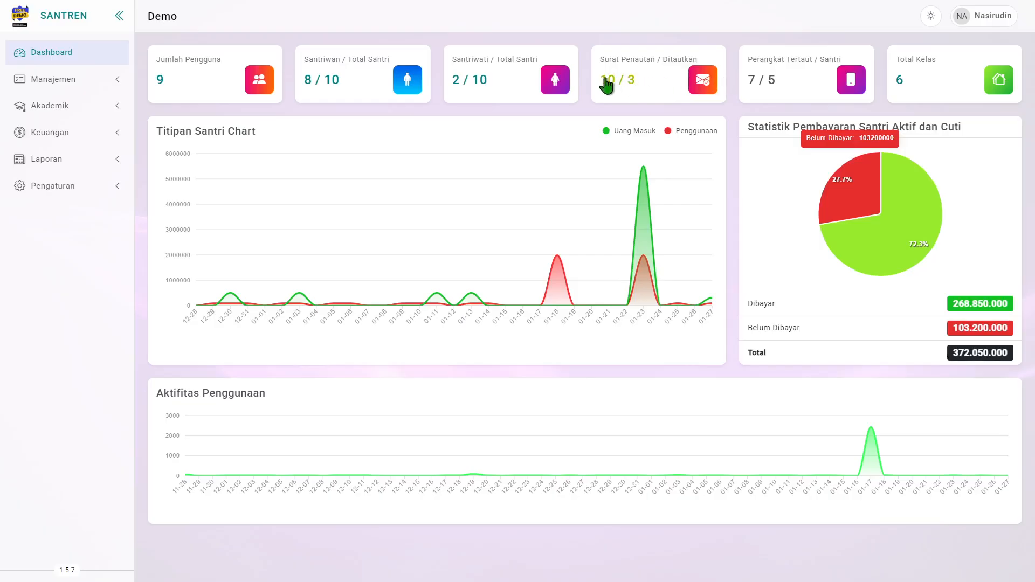
click(409, 84)
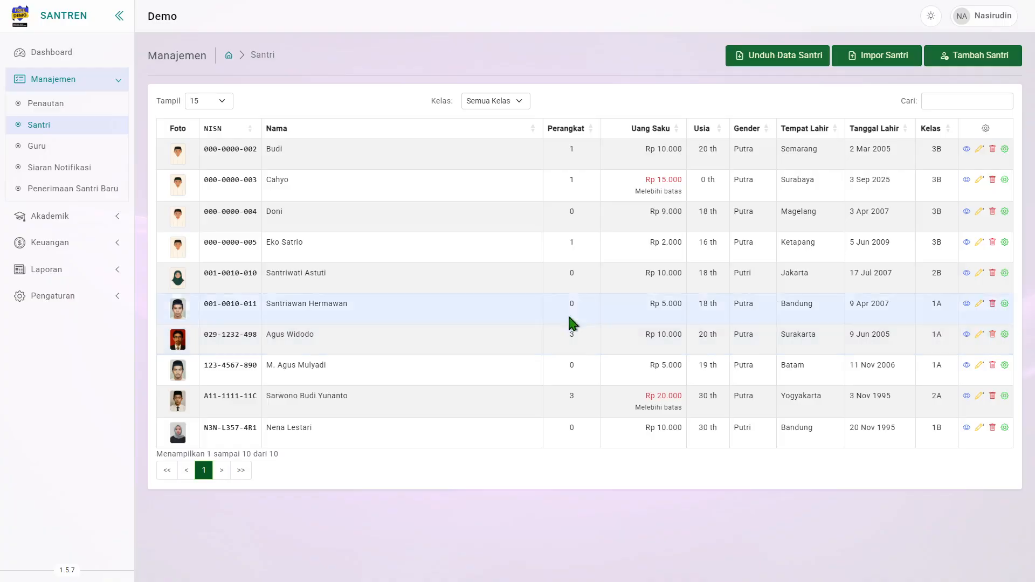
click(592, 130)
click(592, 129)
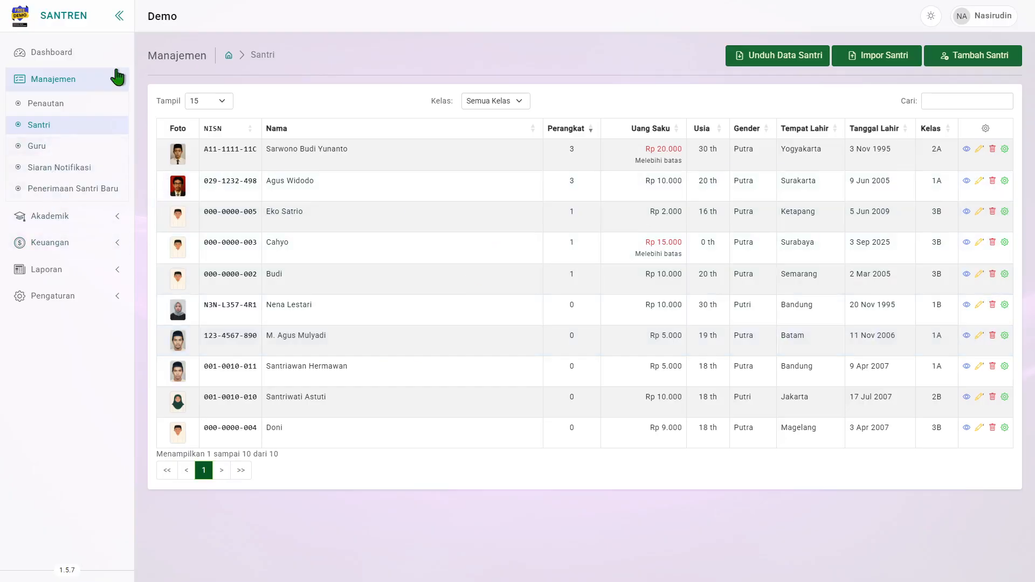
Open the Siaran Notifikasi page to view the history of broadcast notifications
click(69, 168)
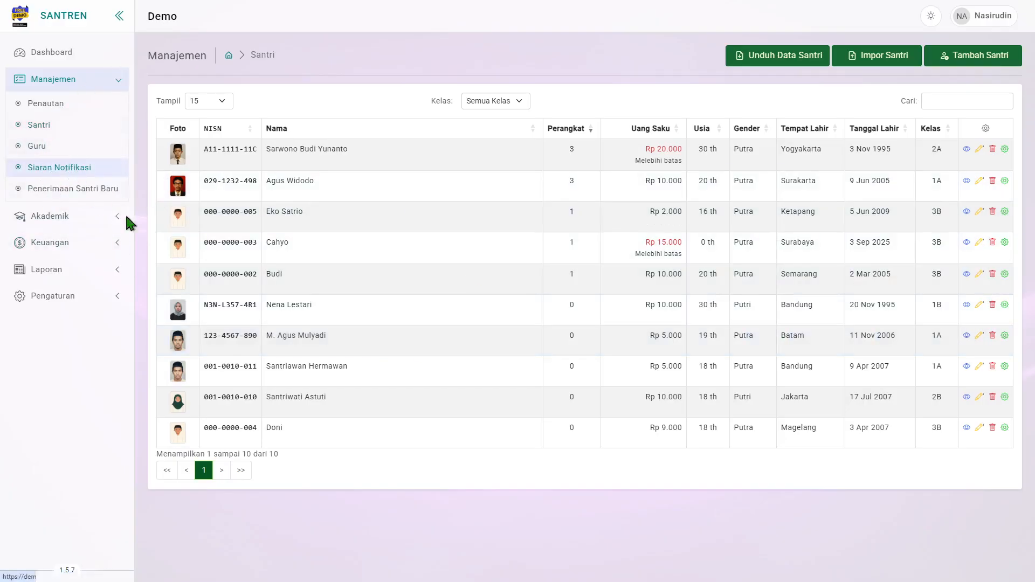
click(82, 172)
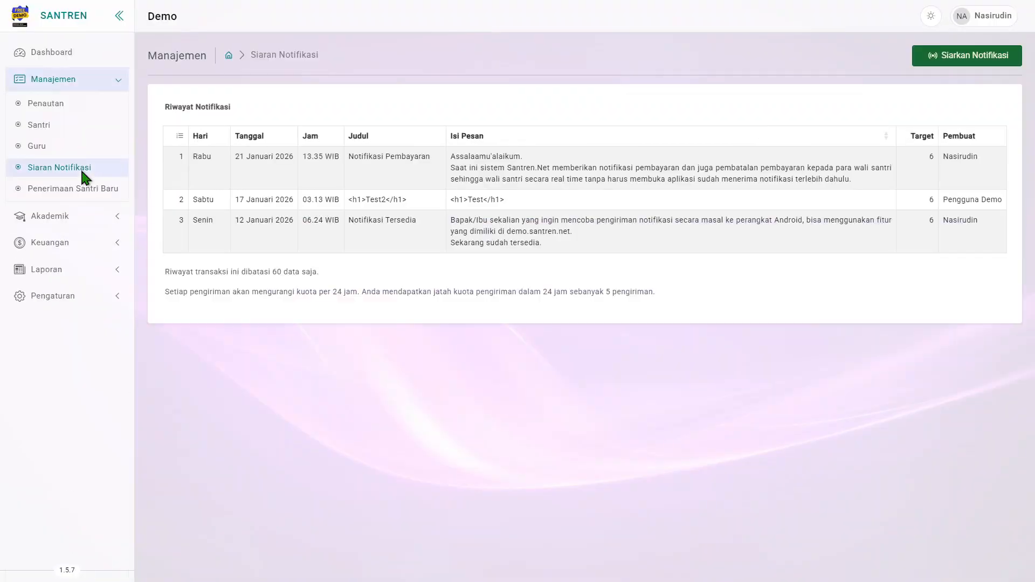
click(734, 237)
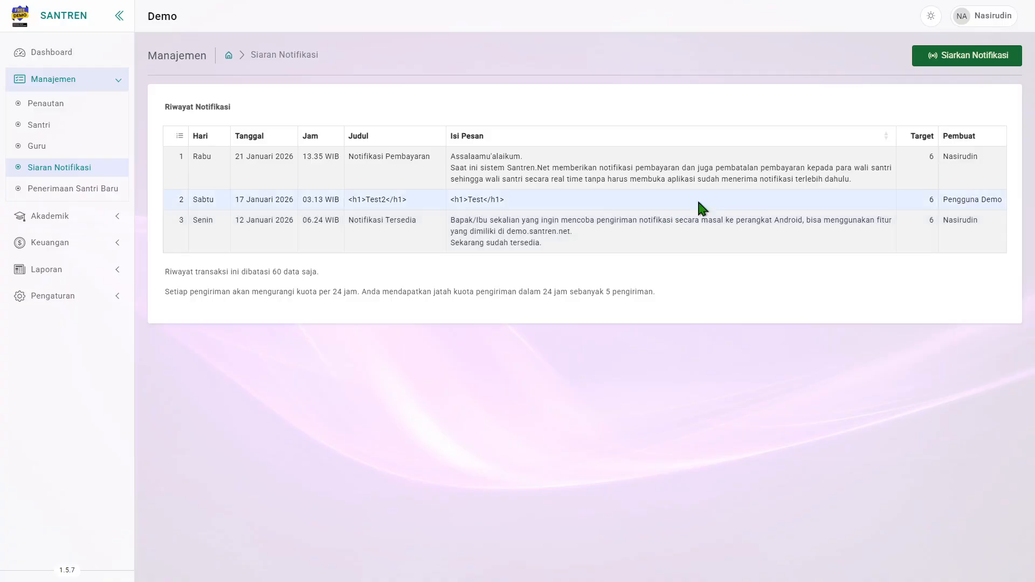
Try to send a new broadcast notification with Judul and Pesan left empty, and close the form
click(986, 58)
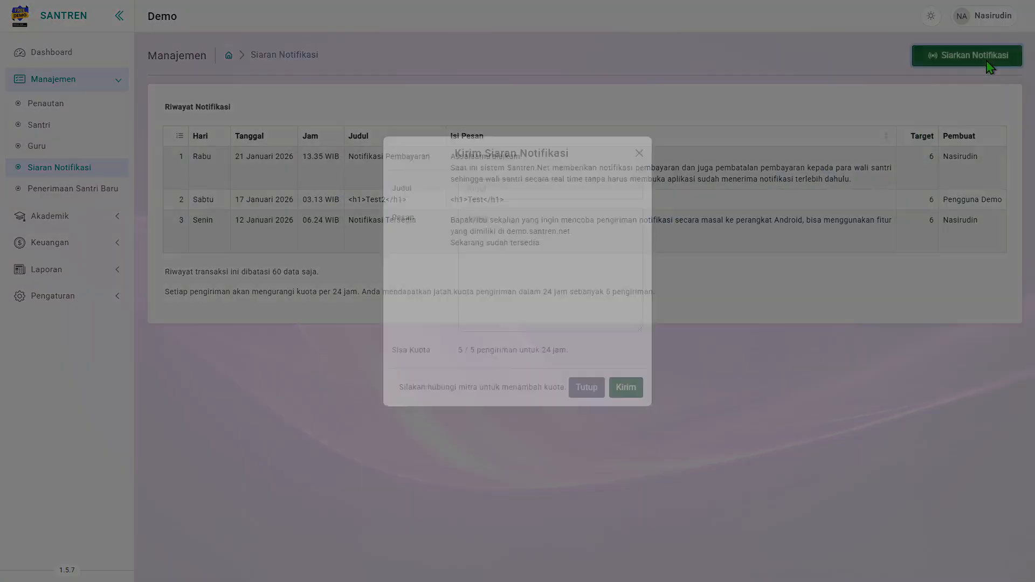
click(573, 249)
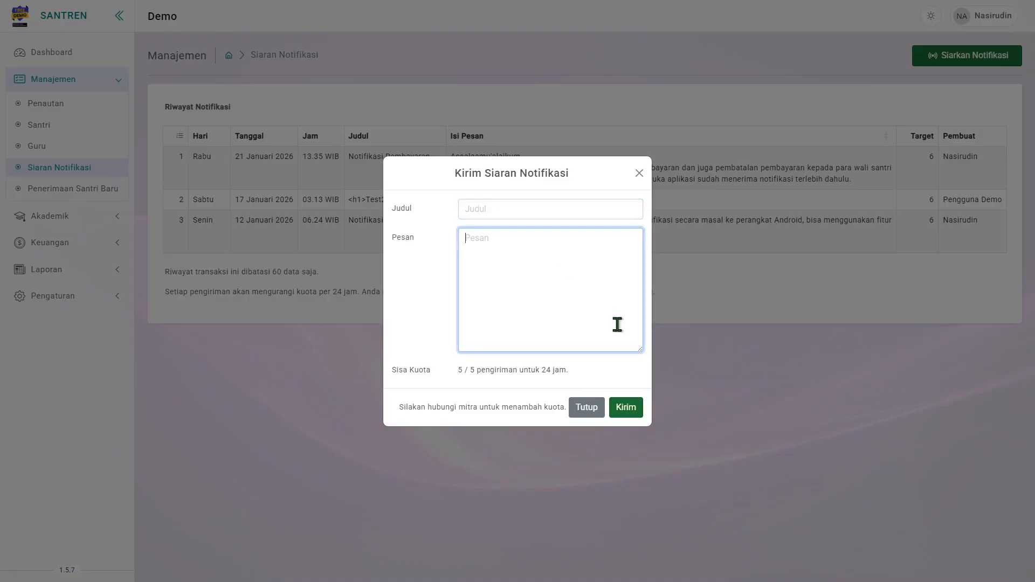
click(625, 414)
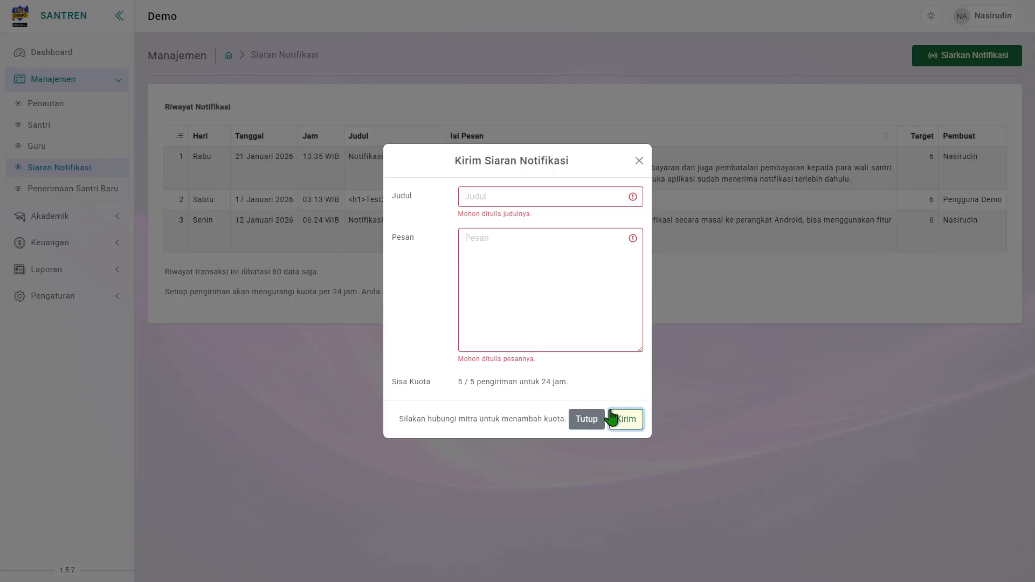
click(581, 279)
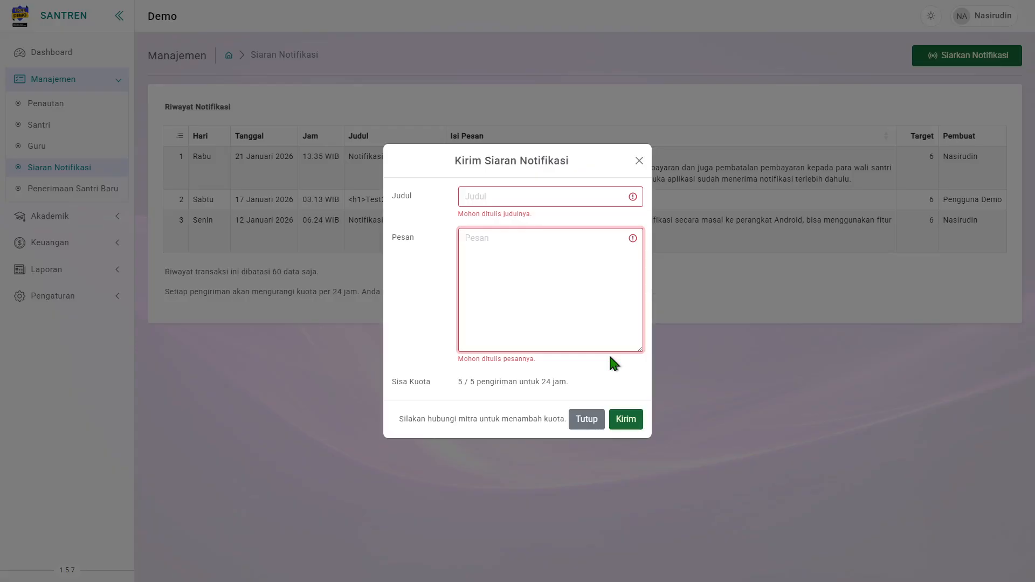
click(583, 420)
Review the Dashboard statistics and return to the Siaran Notifikasi history
click(54, 54)
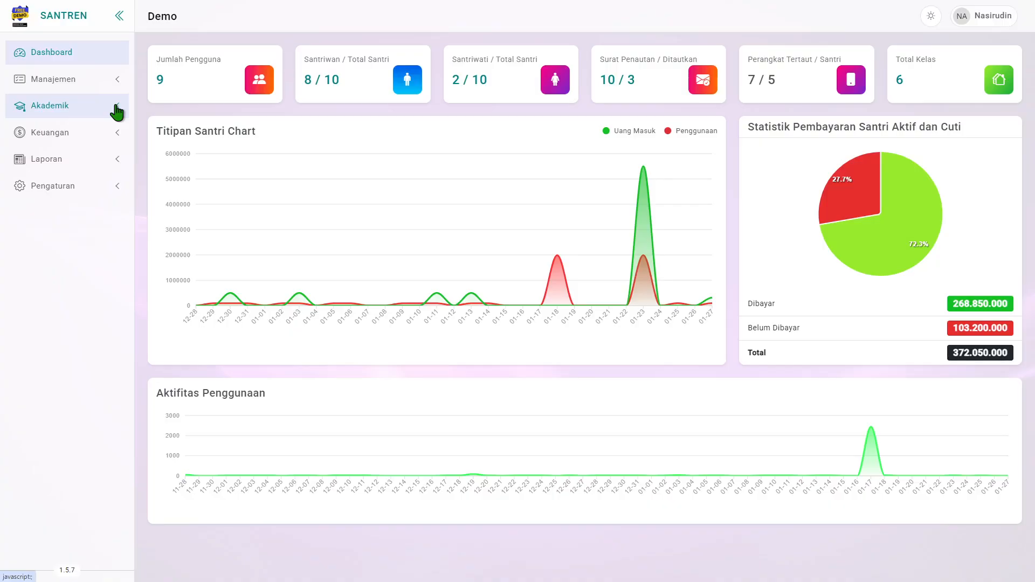
click(119, 81)
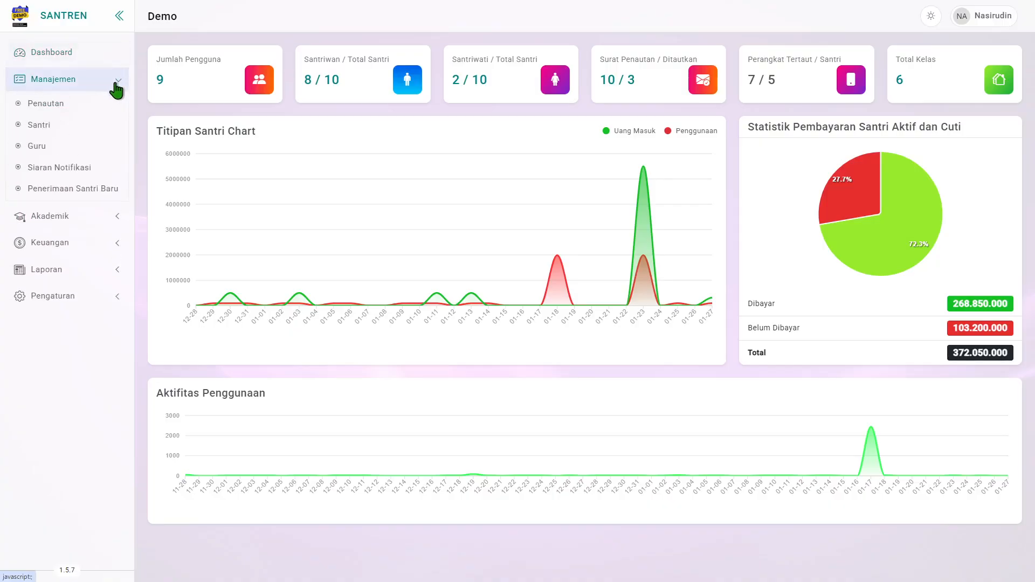
click(90, 172)
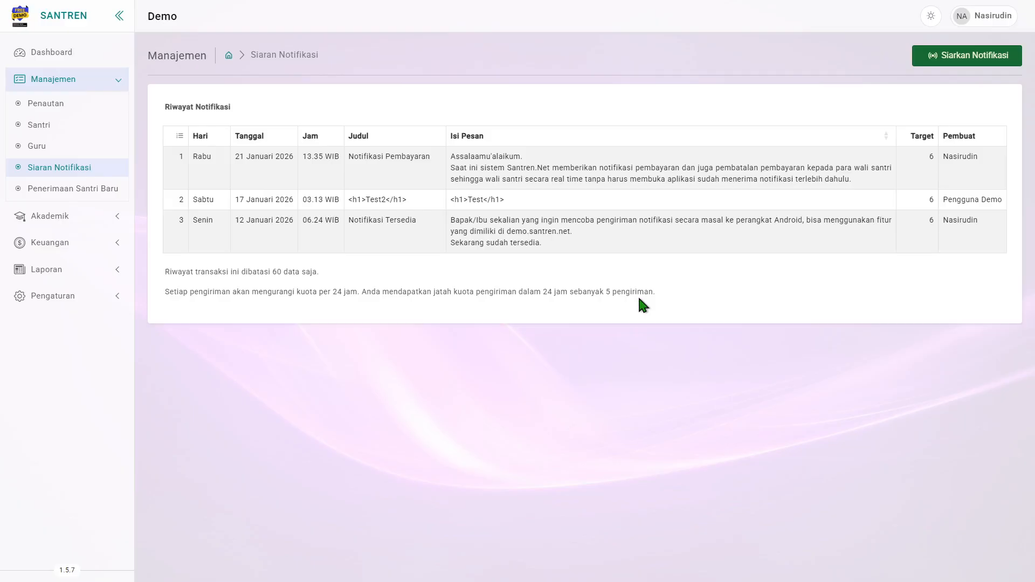
Open the Tahsin & Tahfidz Quran page and view the first santri's recitation records
click(121, 217)
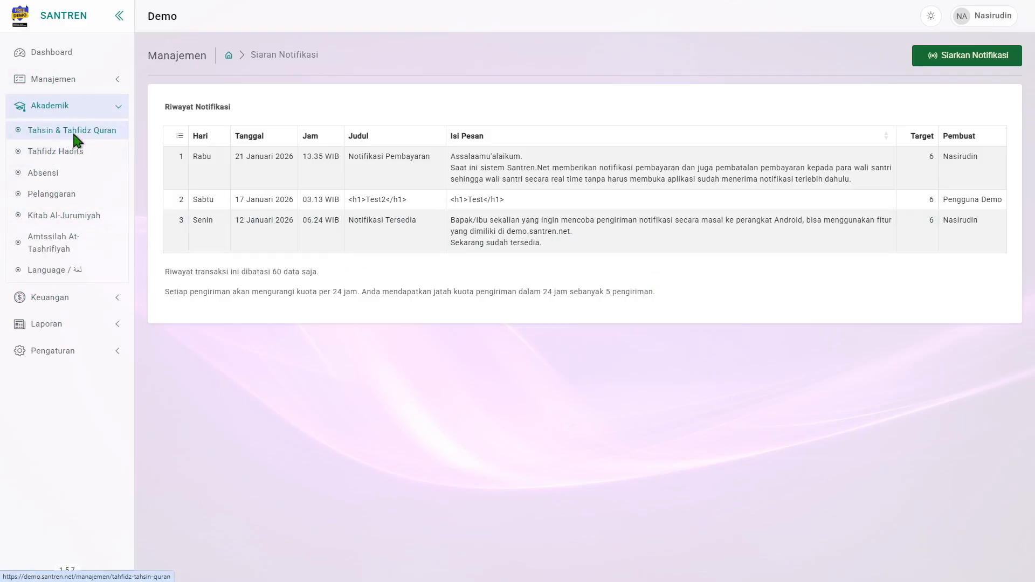
click(74, 135)
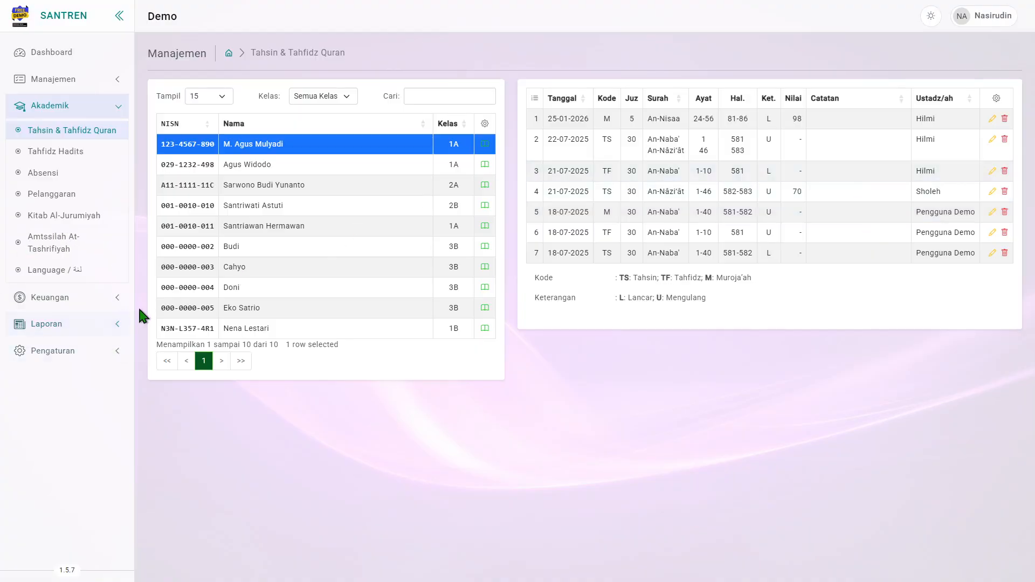
click(115, 298)
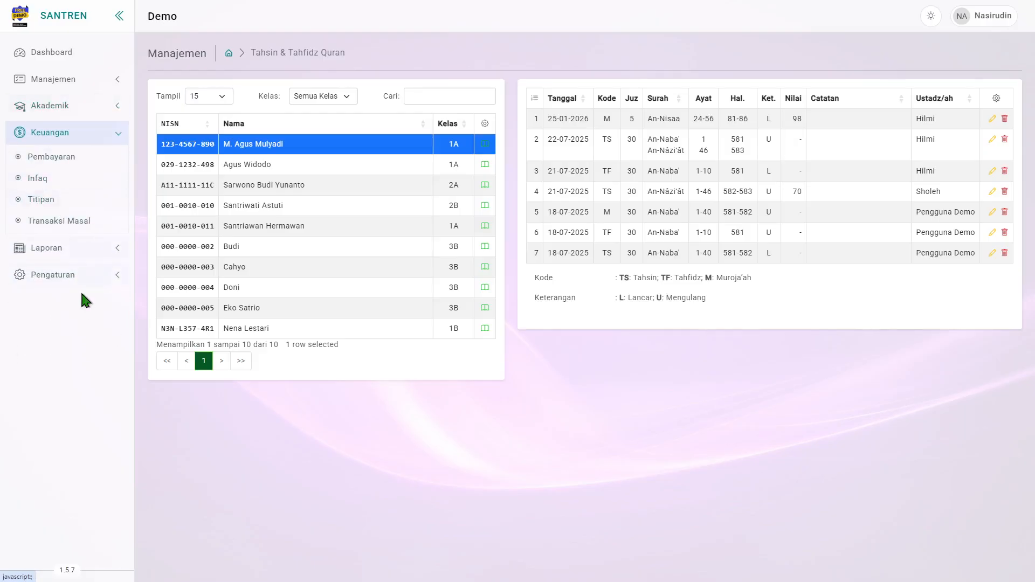
Open the academic Pelanggaran page and show the violation details of the last santri in the list
click(119, 106)
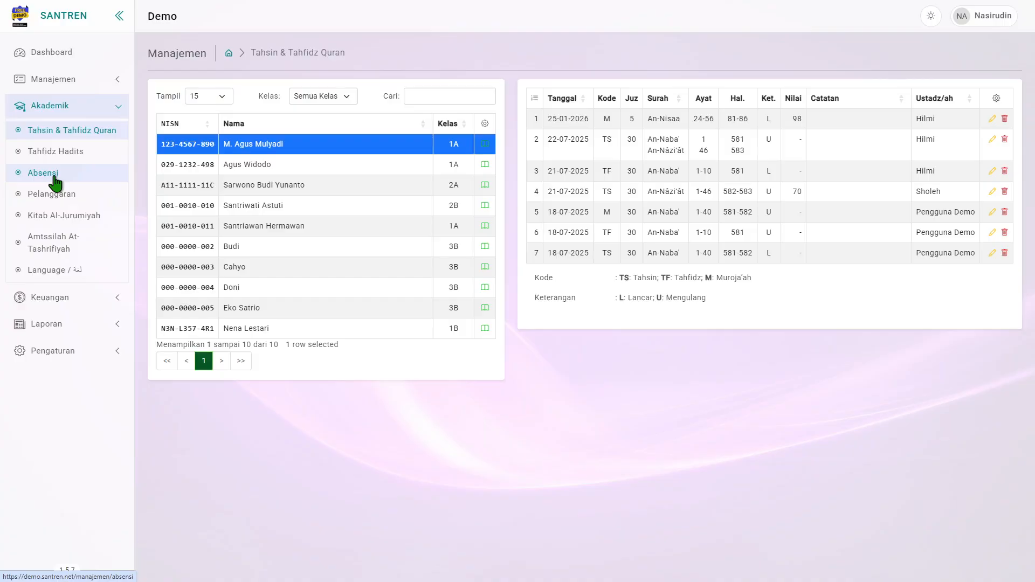
click(70, 199)
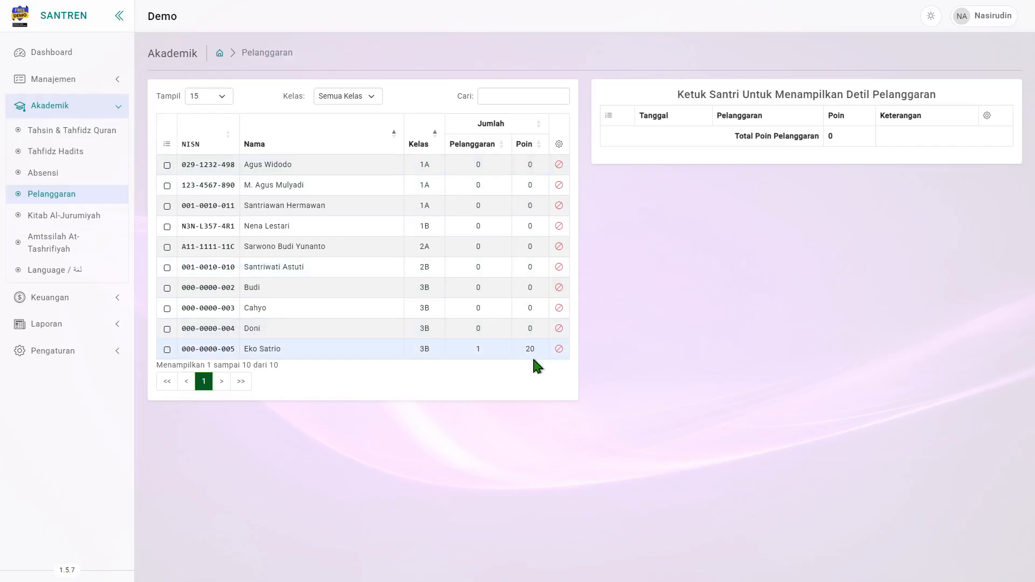
click(449, 349)
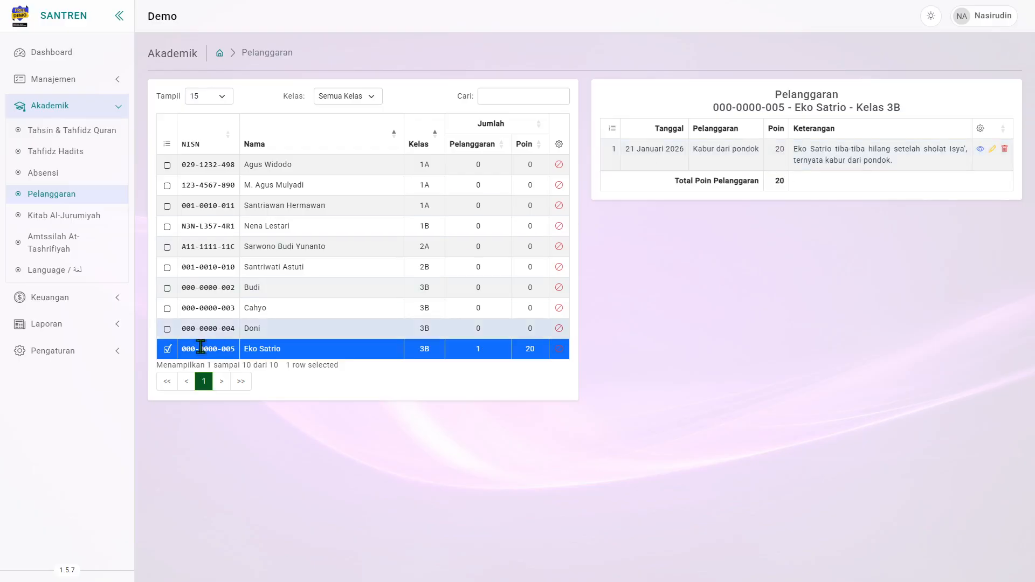
In the Pelanggaran master settings, set the Poin / Bobot of "Meninggalkan sholat wajib" to 20 and save it
click(119, 352)
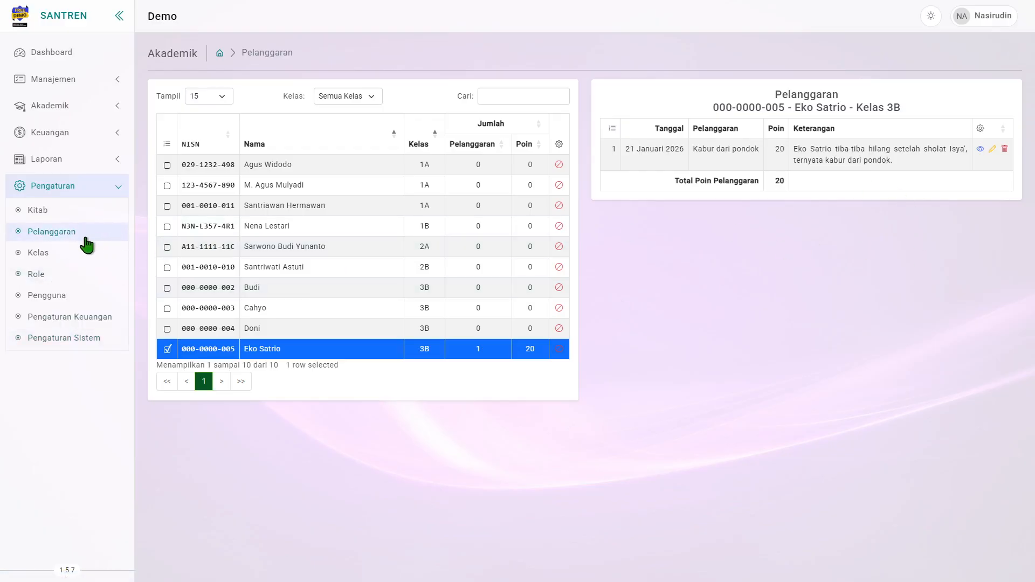
click(84, 237)
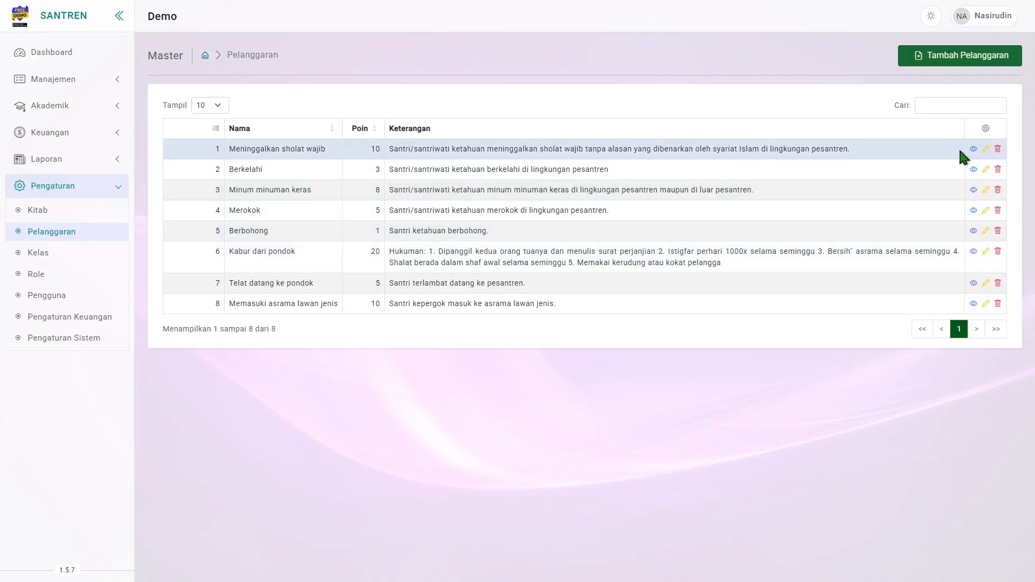
click(986, 151)
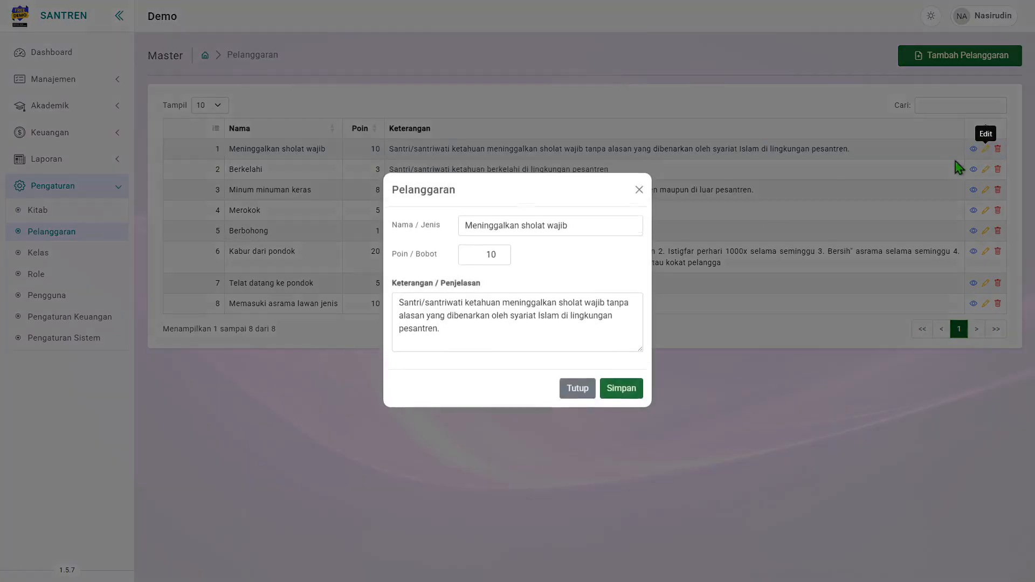
click(488, 255)
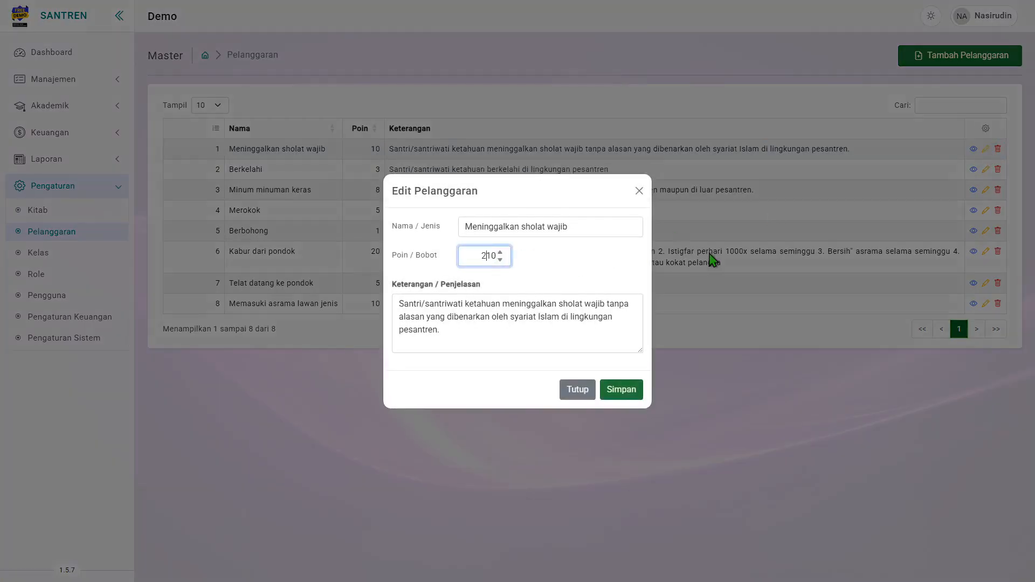
text(2)
key(Delete)
key(Return)
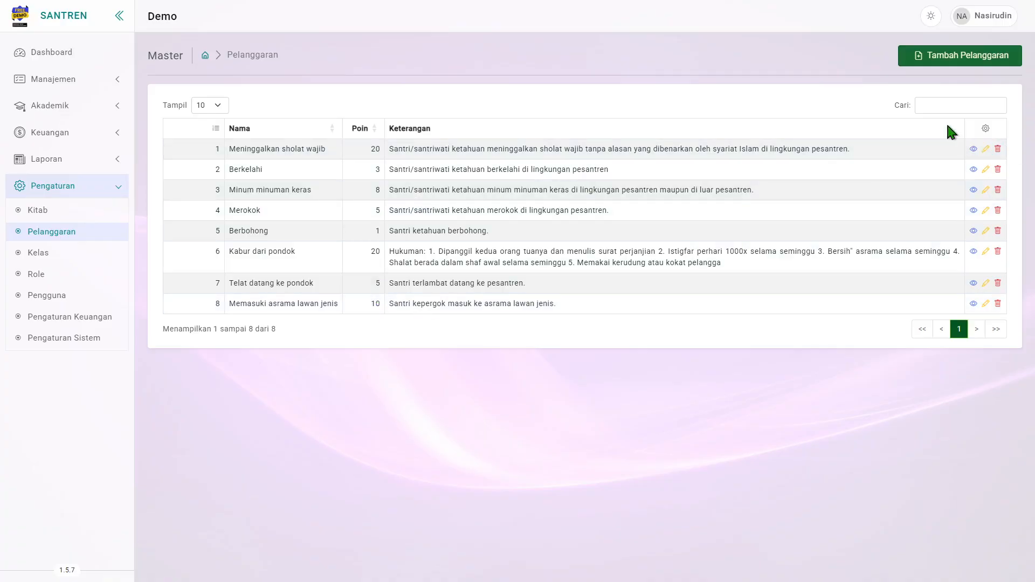
Try to save a new Pelanggaran entry with all its fields left empty, and close the form
click(953, 61)
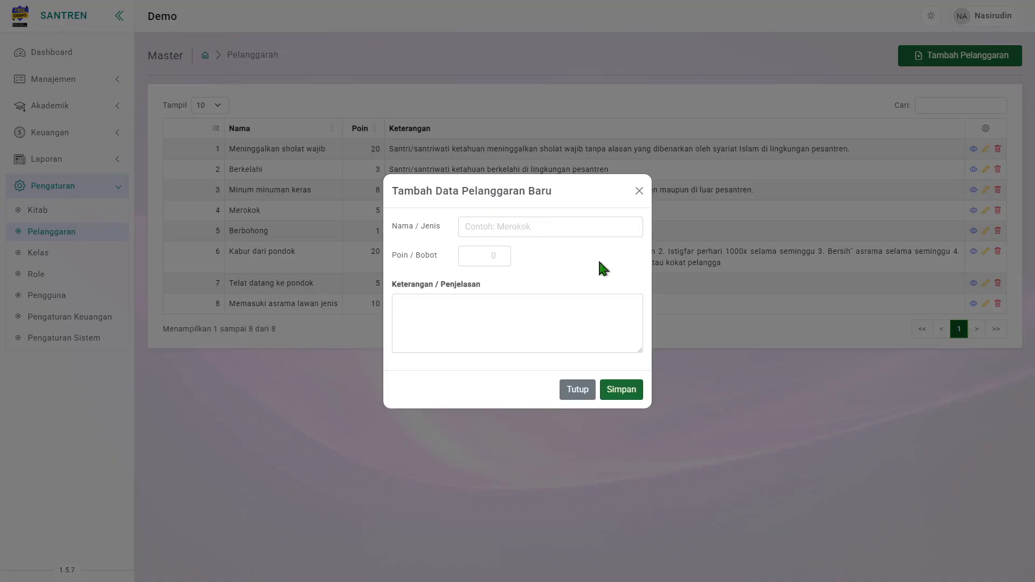
click(483, 223)
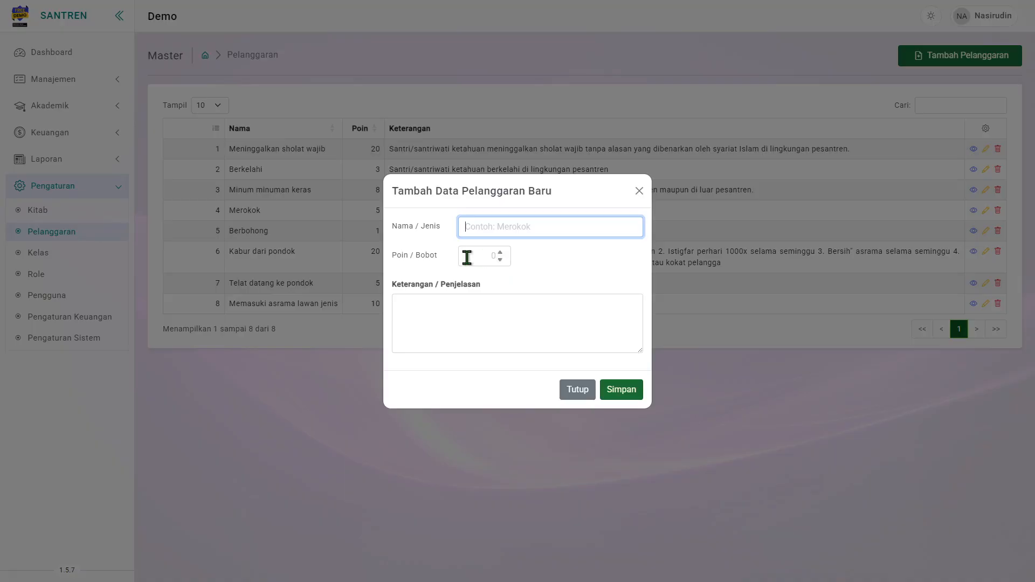
click(521, 308)
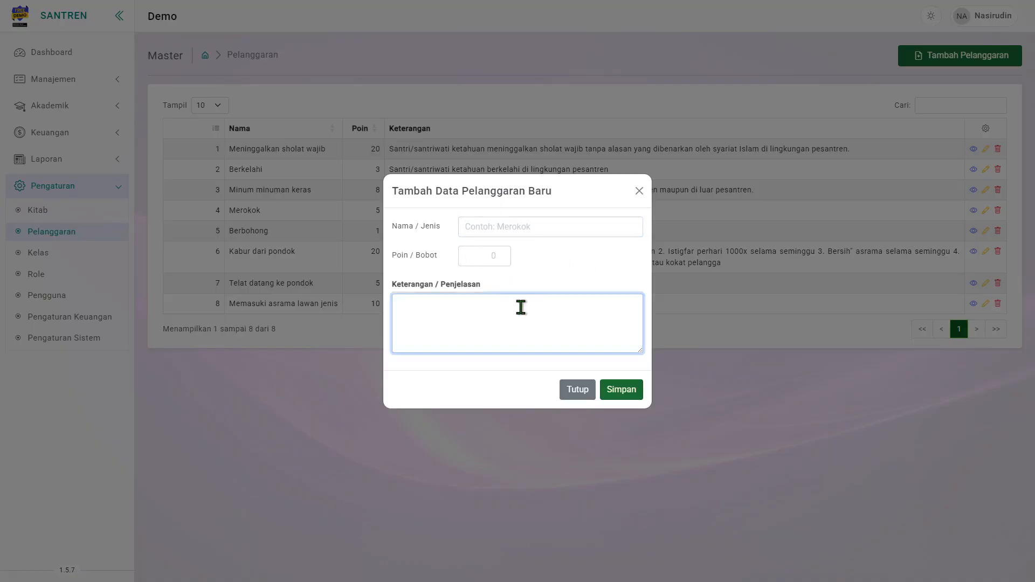
click(536, 330)
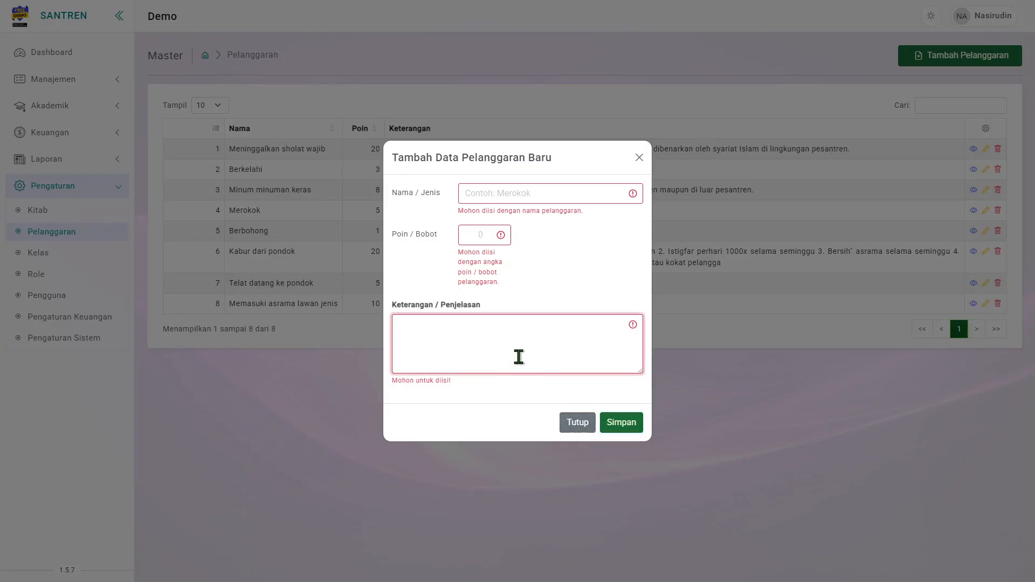
click(574, 423)
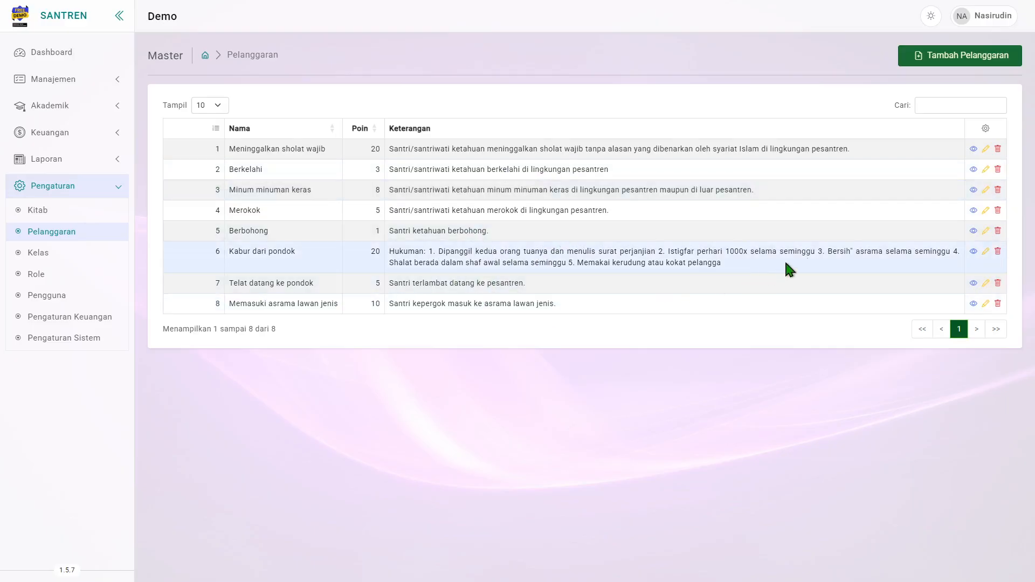
View the full details of the "Kabur dari pondok" violation type with its explanation enlarged, and close them
click(978, 248)
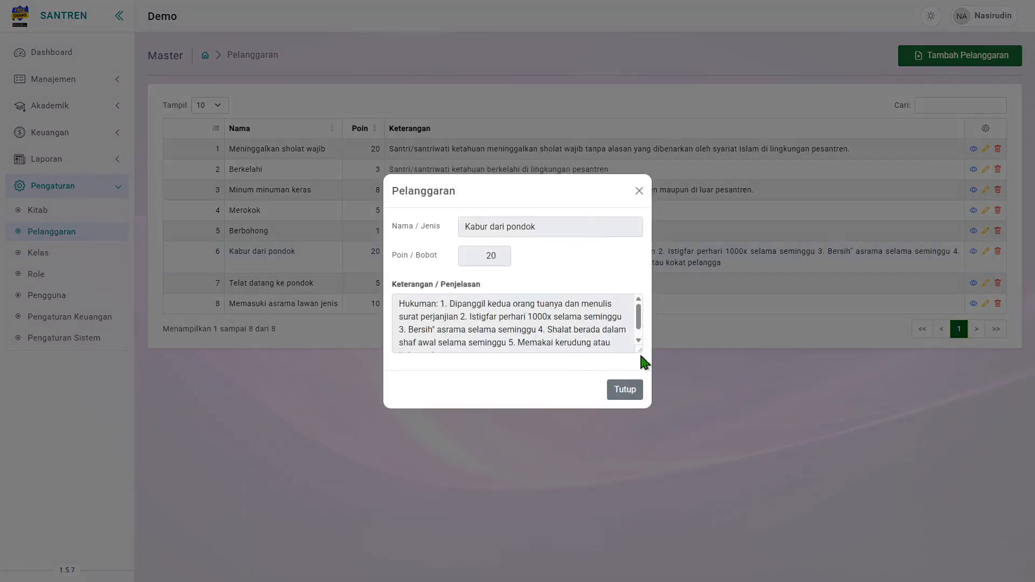
drag(639, 351, 641, 413)
click(638, 160)
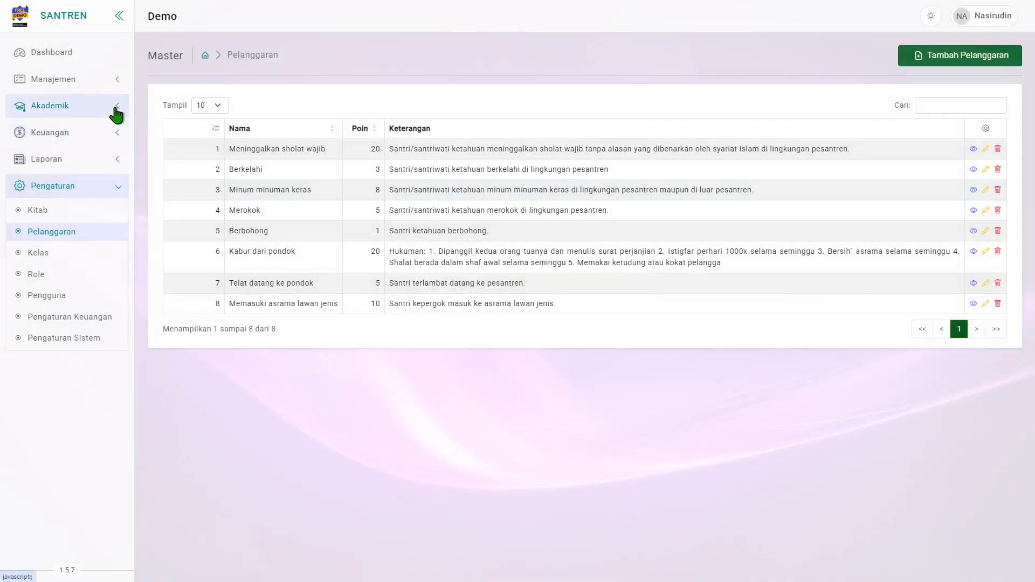
On the academic Pelanggaran page, start a violation entry for the last santri in the list with the type "Berbohong"
click(115, 109)
click(58, 201)
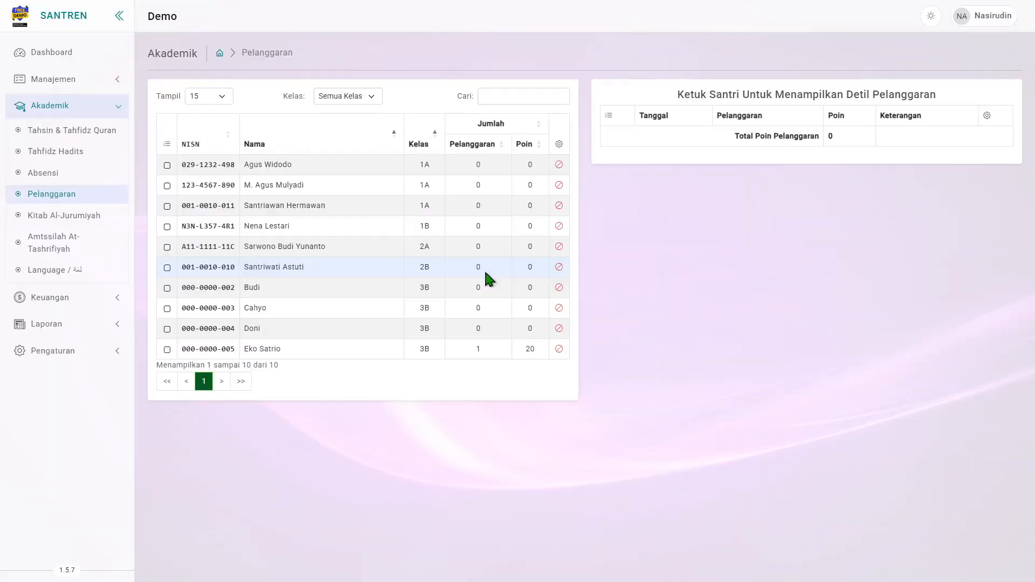
click(533, 352)
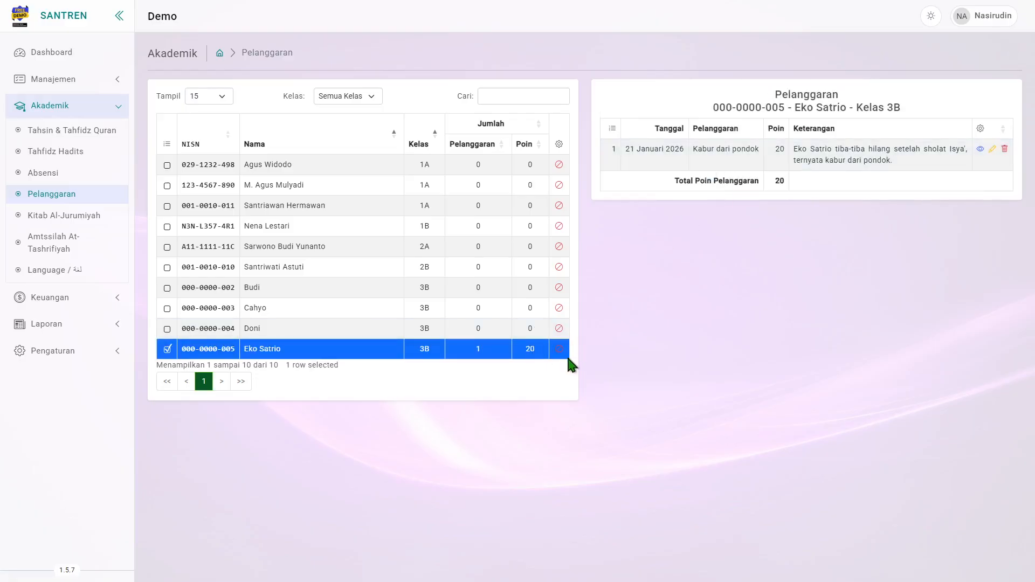
click(561, 352)
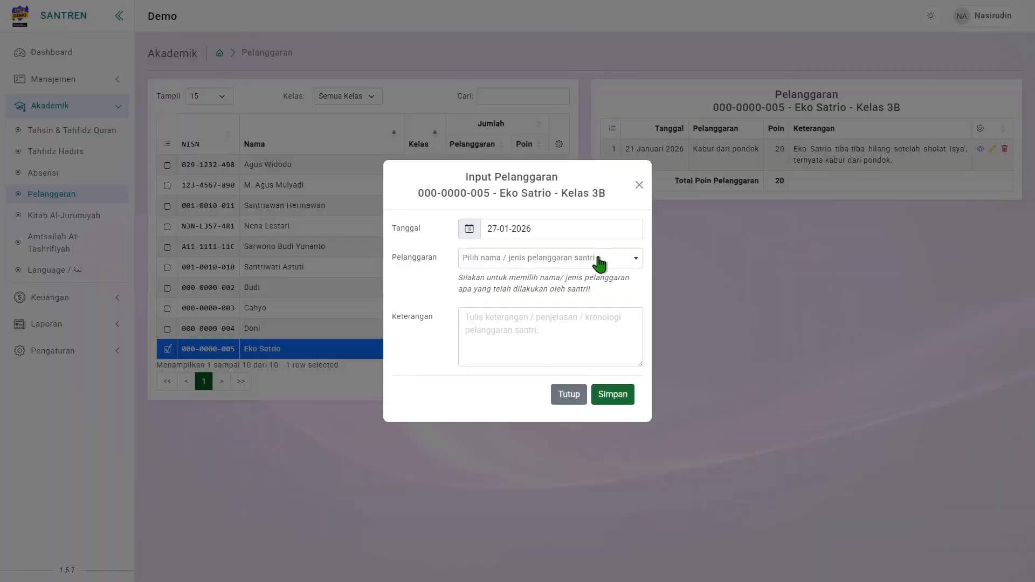
click(619, 261)
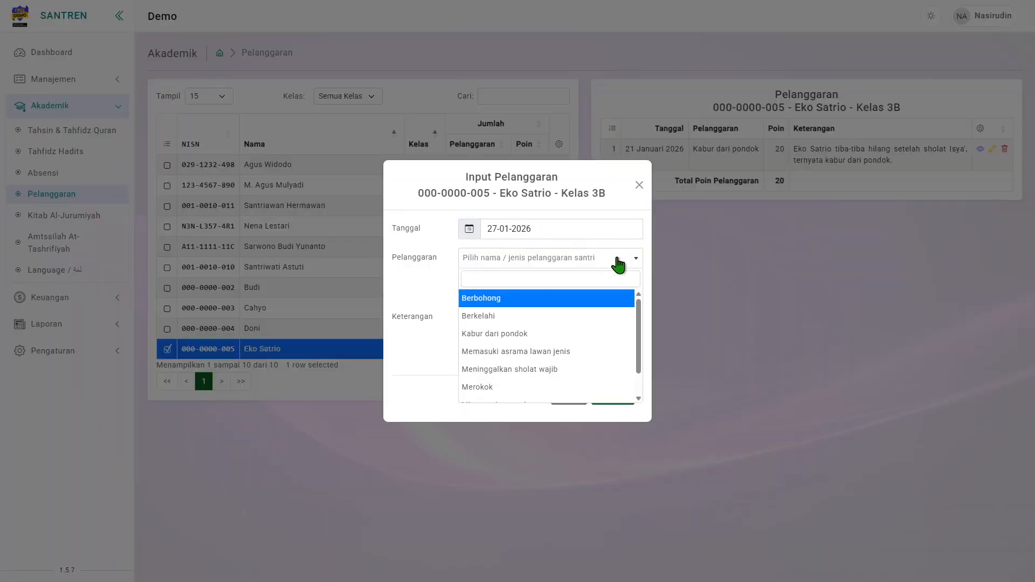
click(530, 300)
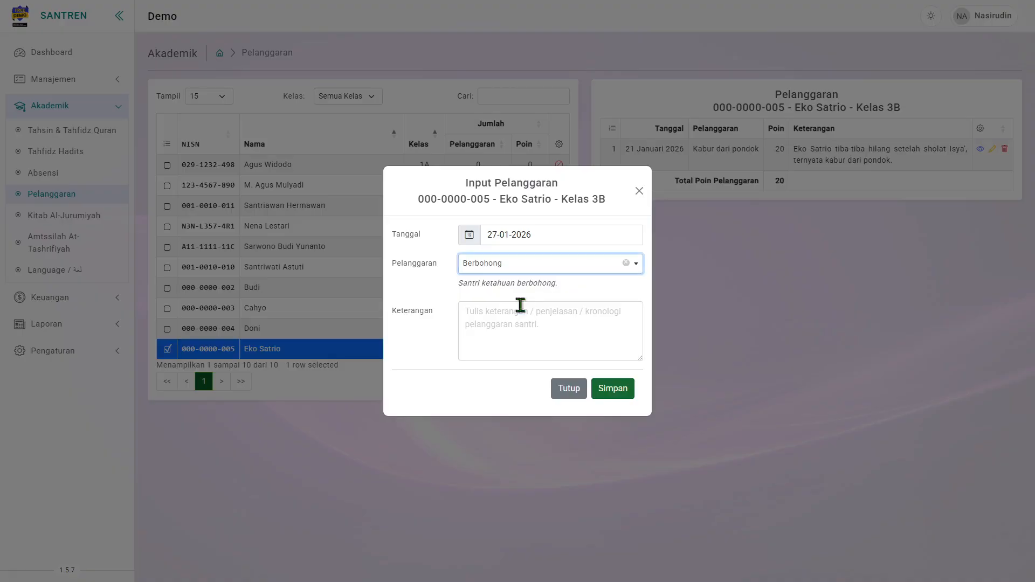
Enter the Keterangan "Santri berbohong bahwa saat ditanya soal menyimpan barang yang dilarang di pesantren." and save the violation
click(513, 323)
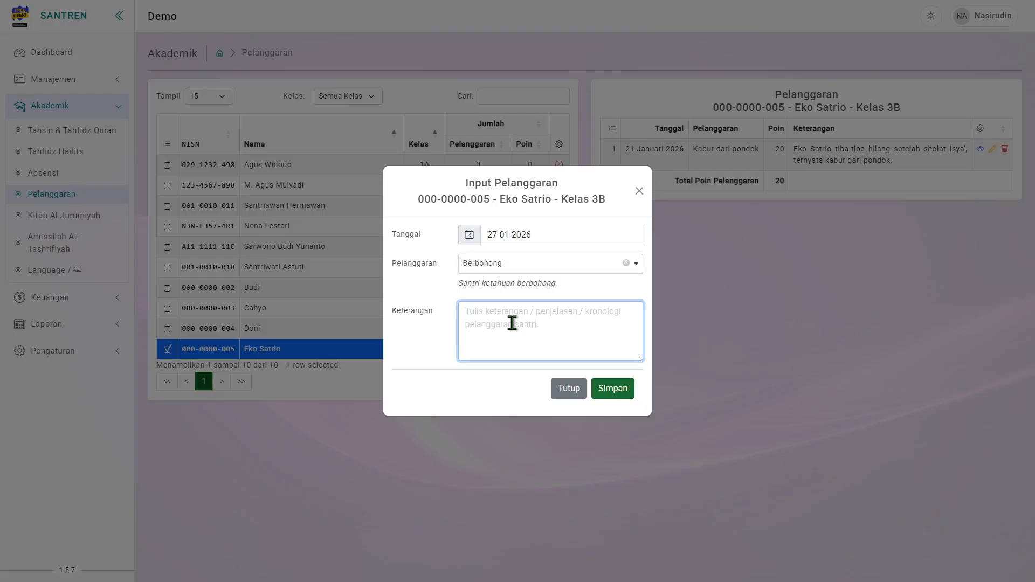
text(Santri berb)
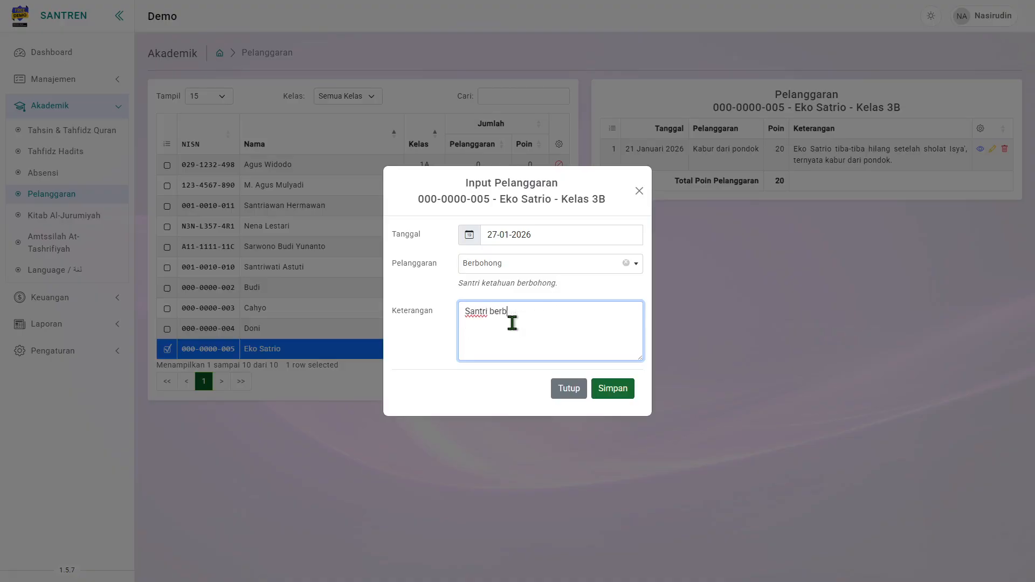
text(ohong bahwa saat ditanya soal)
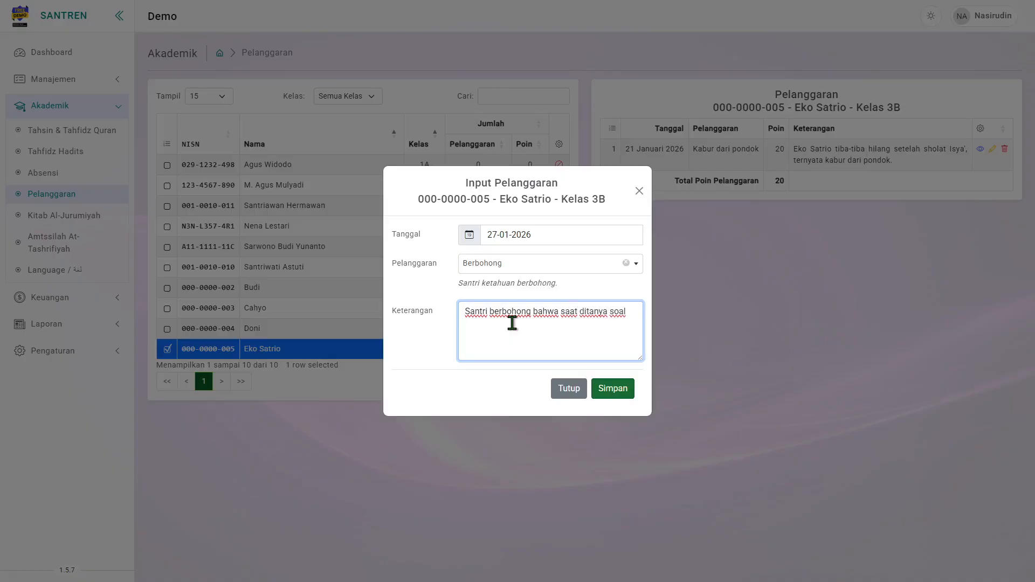
text( penyimpanan)
double_click(512, 323)
text(menyimpan barang yang dilarang di pesantre)
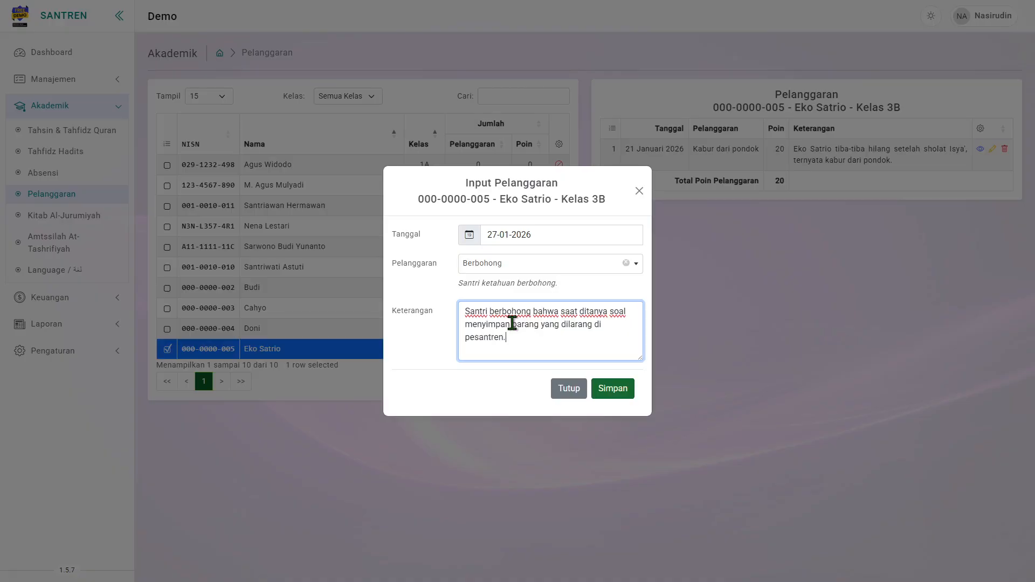
text(n.)
click(607, 389)
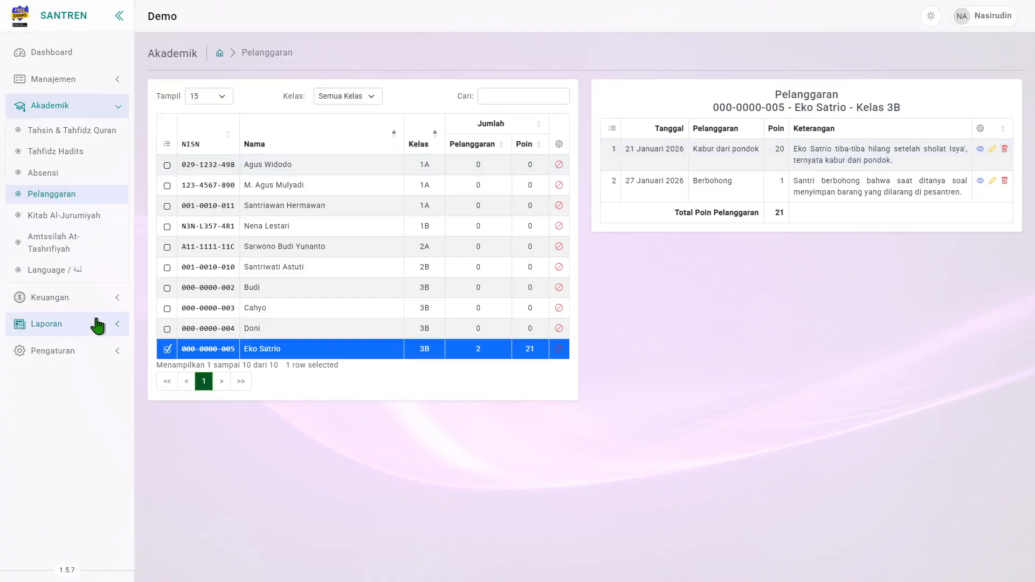
View the edit form of the santri's "Kabur dari pondok" record and close it without saving
click(90, 361)
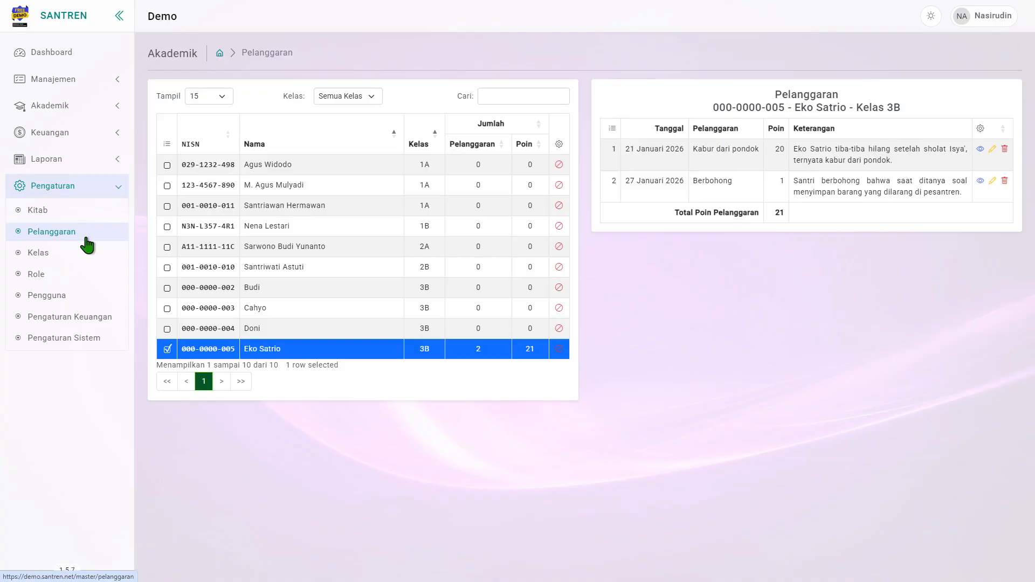
click(993, 149)
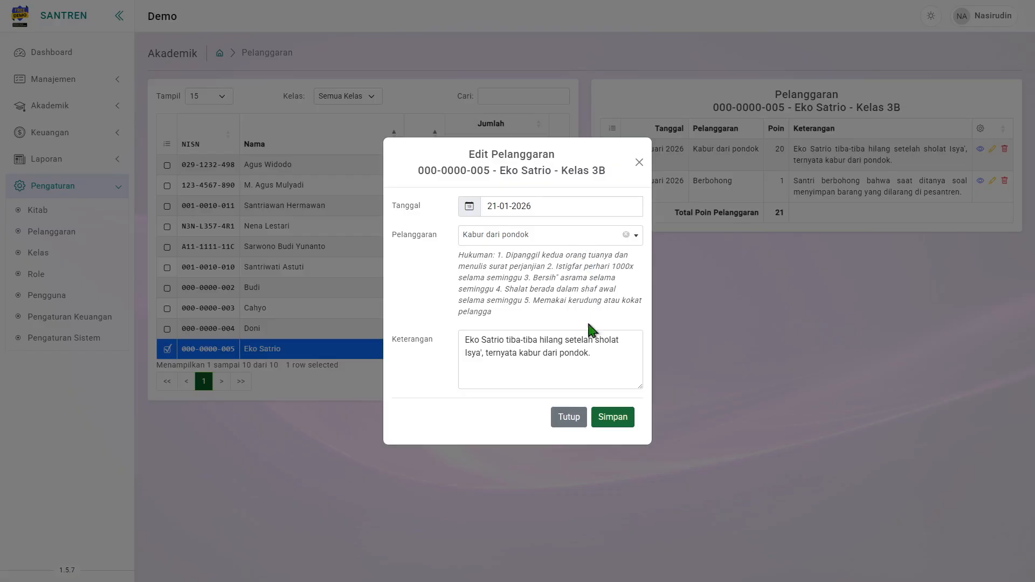
click(571, 418)
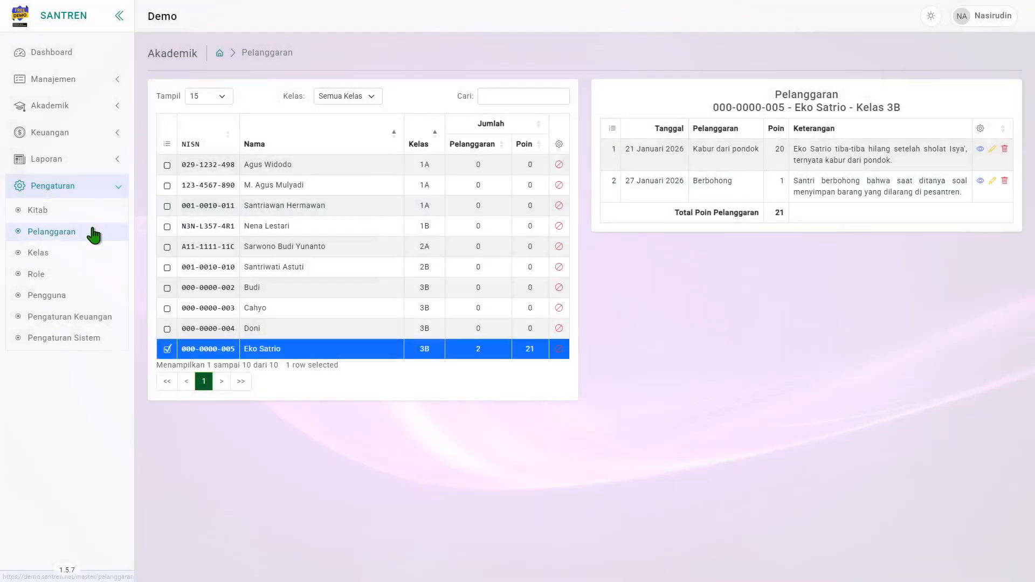
In the Pelanggaran master settings, set the Poin / Bobot of "Kabur dari pondok" to 15 and save it
click(59, 233)
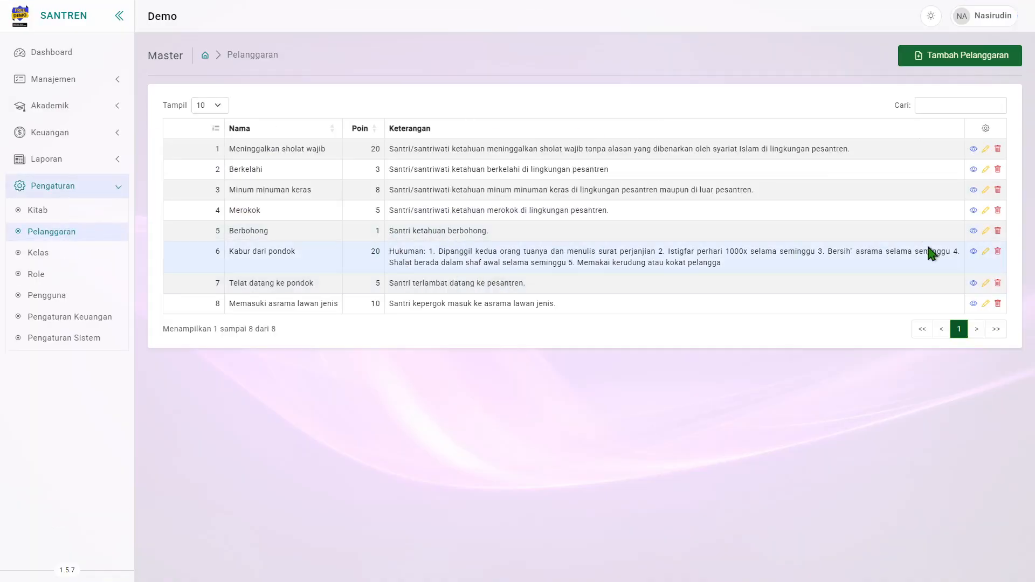
click(986, 252)
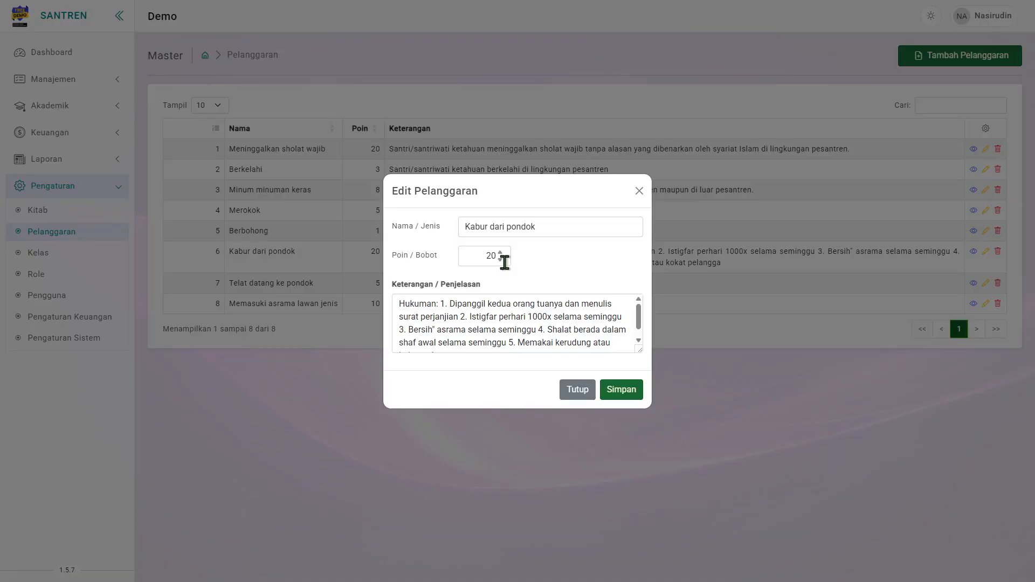
click(577, 389)
click(986, 252)
click(500, 261)
click(500, 260)
click(609, 396)
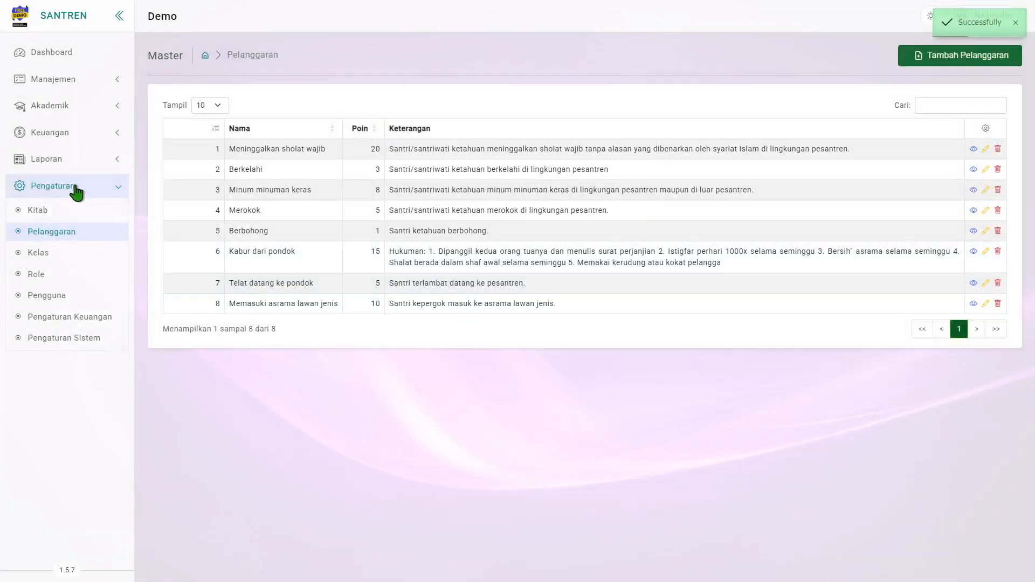
On the academic Pelanggaran page, re-save the last santri's "Kabur dari pondok" record with its existing details to refresh its points
click(90, 108)
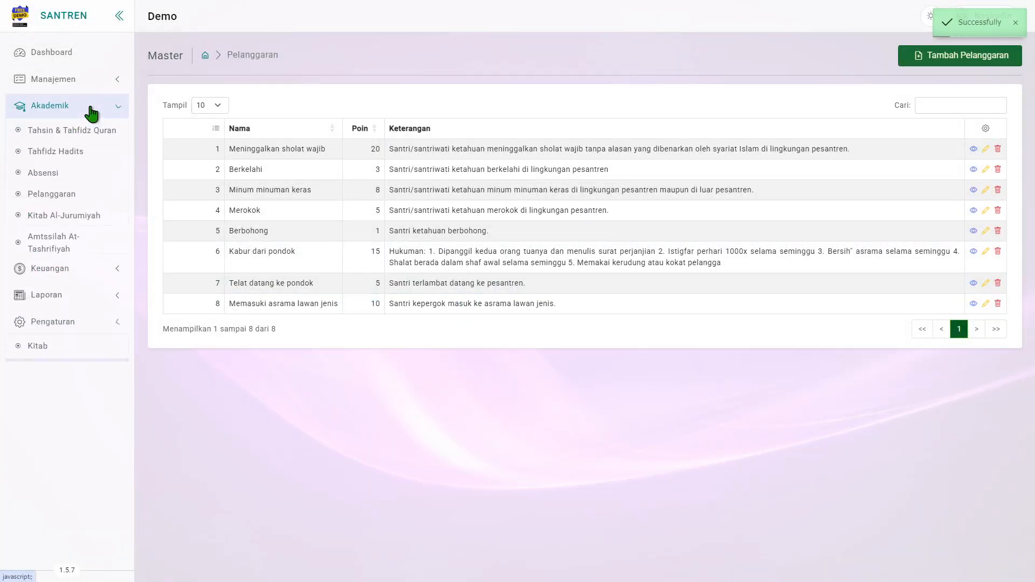
click(60, 192)
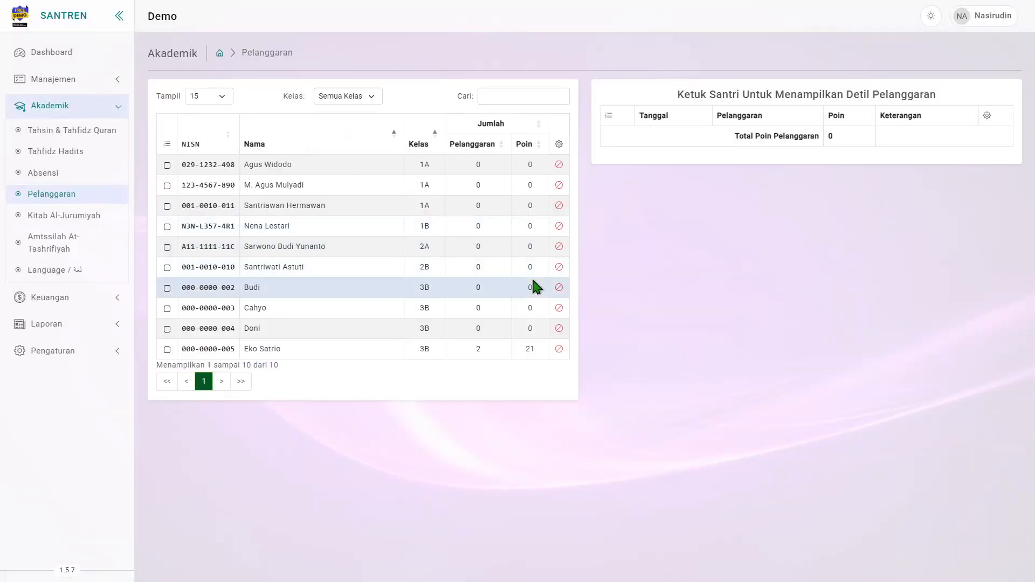
click(500, 348)
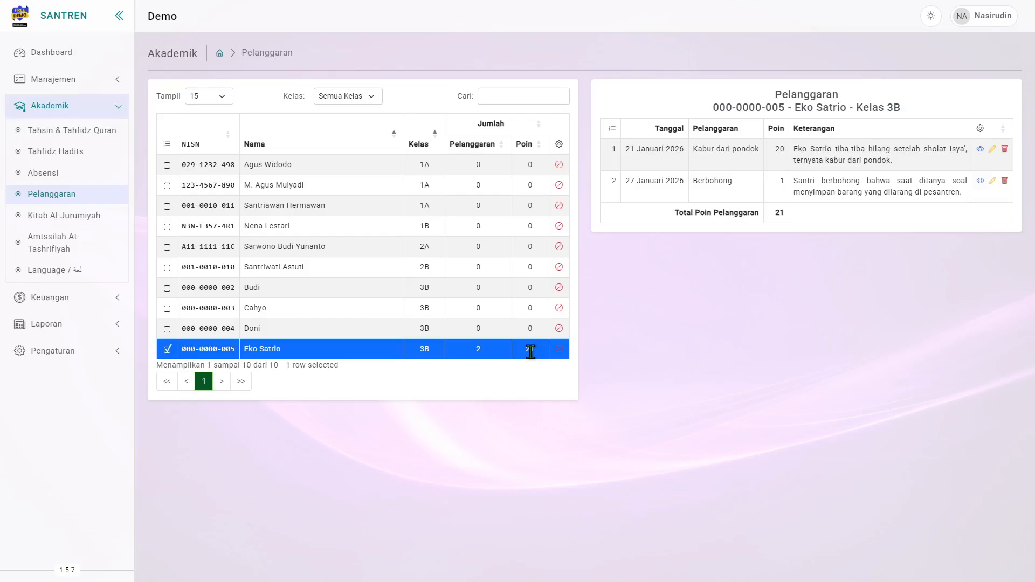
click(993, 150)
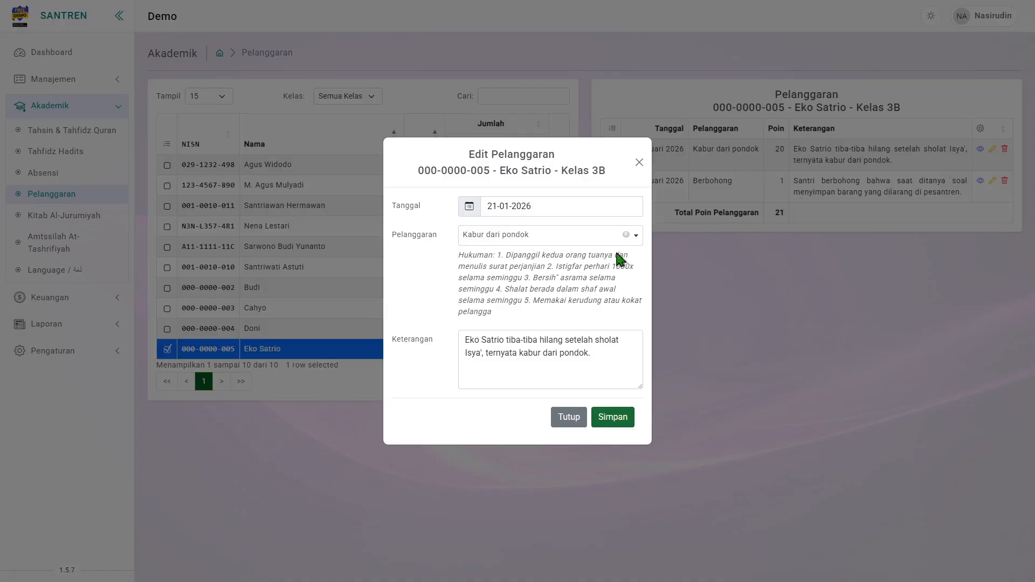
click(604, 237)
click(603, 237)
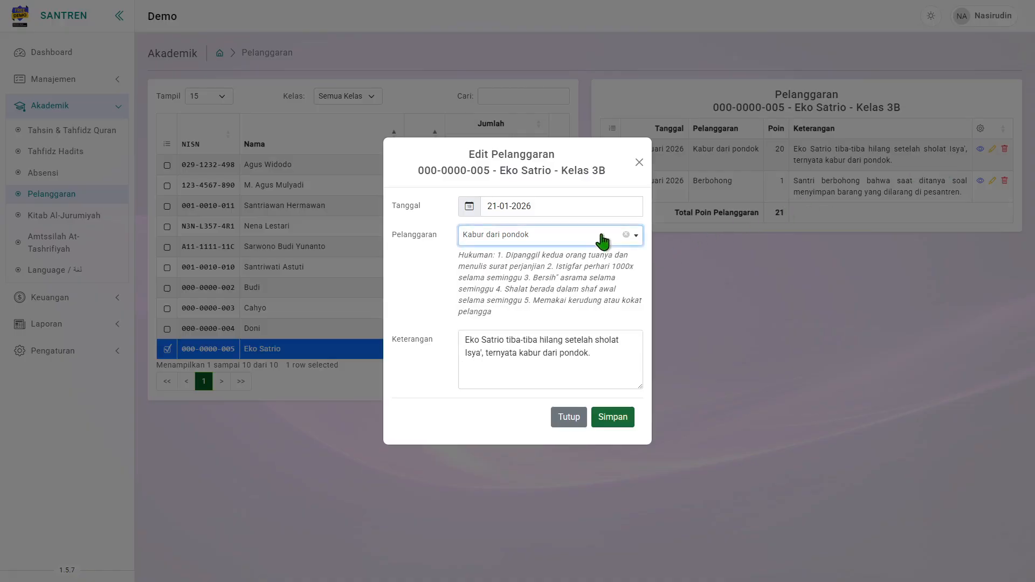
click(614, 418)
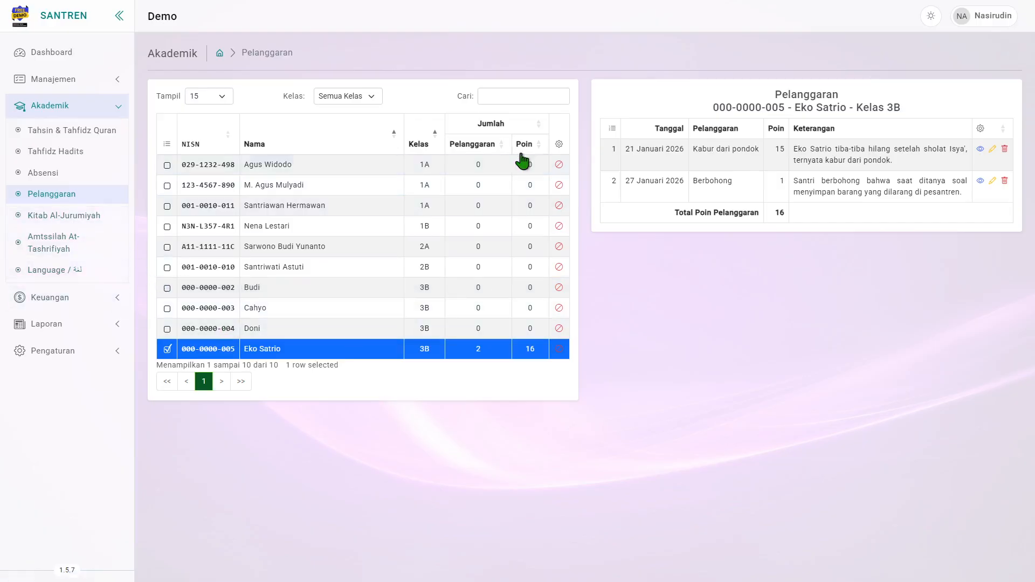
Sort the santri list by highest Poin and start a violation entry of type "Berbohong" for the second santri
click(537, 155)
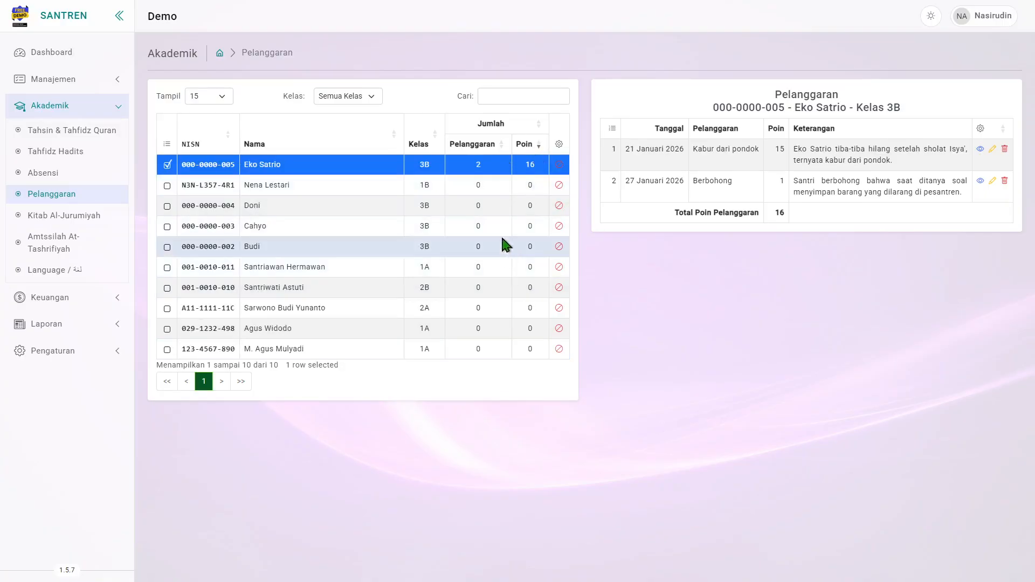
click(489, 183)
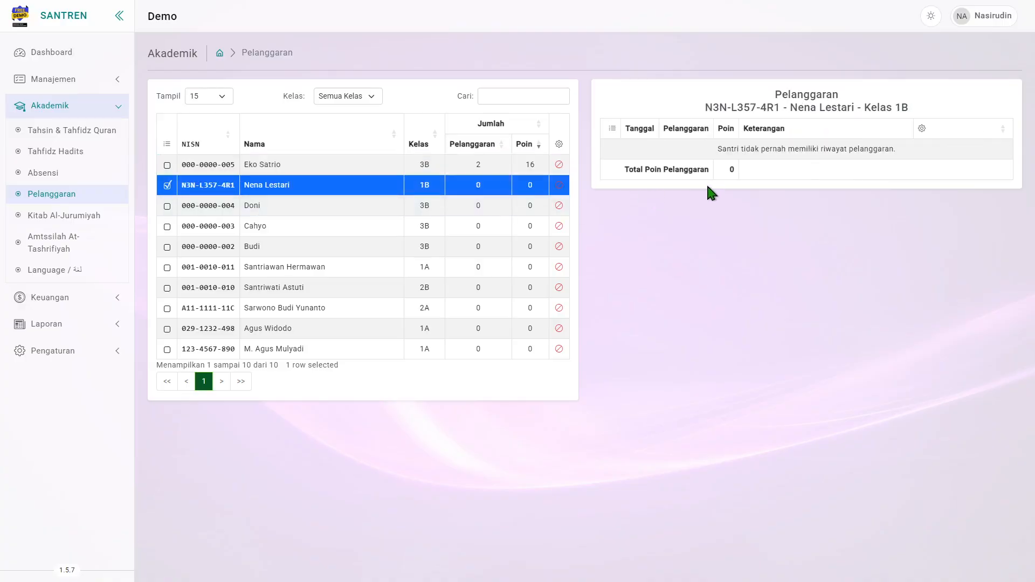
click(559, 187)
click(583, 259)
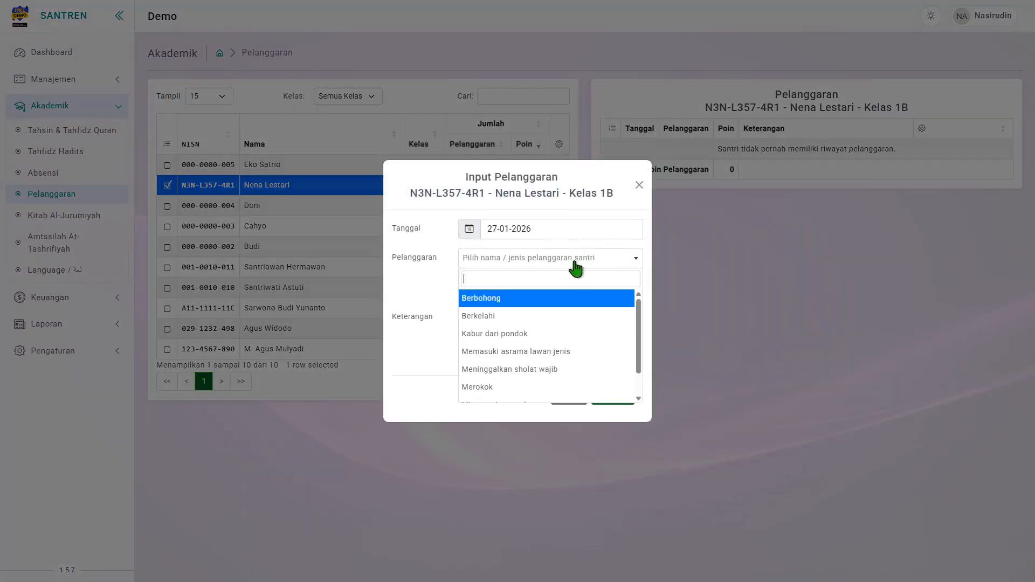
click(554, 299)
Enter the Keterangan "Santri berbohong bahwa dia mengatakan sedang mens sehingga tidak membaca Quran di pagi hari." and save the violation
click(544, 336)
text(Santri )
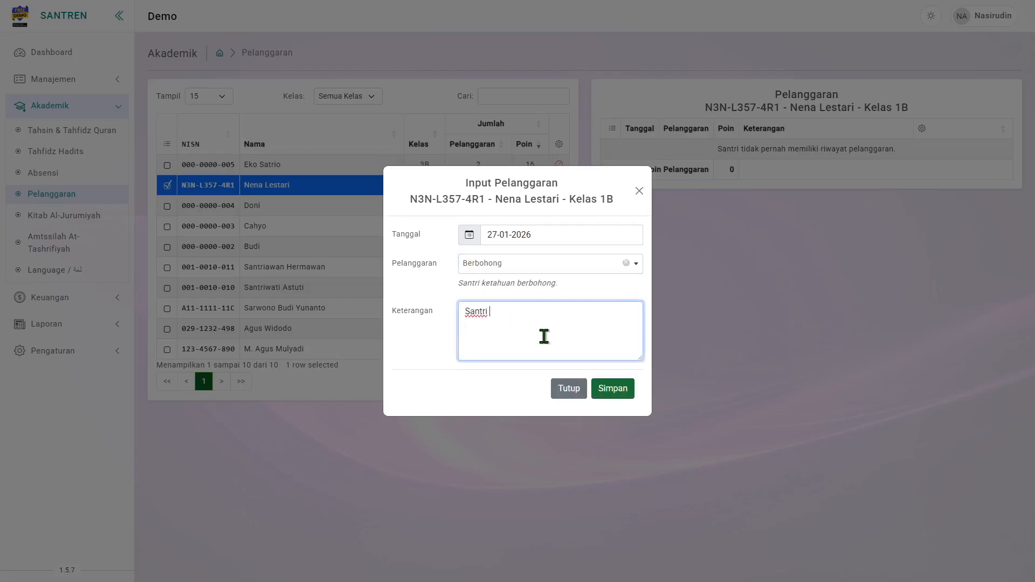
text(berbohong bahwa dia mengatak)
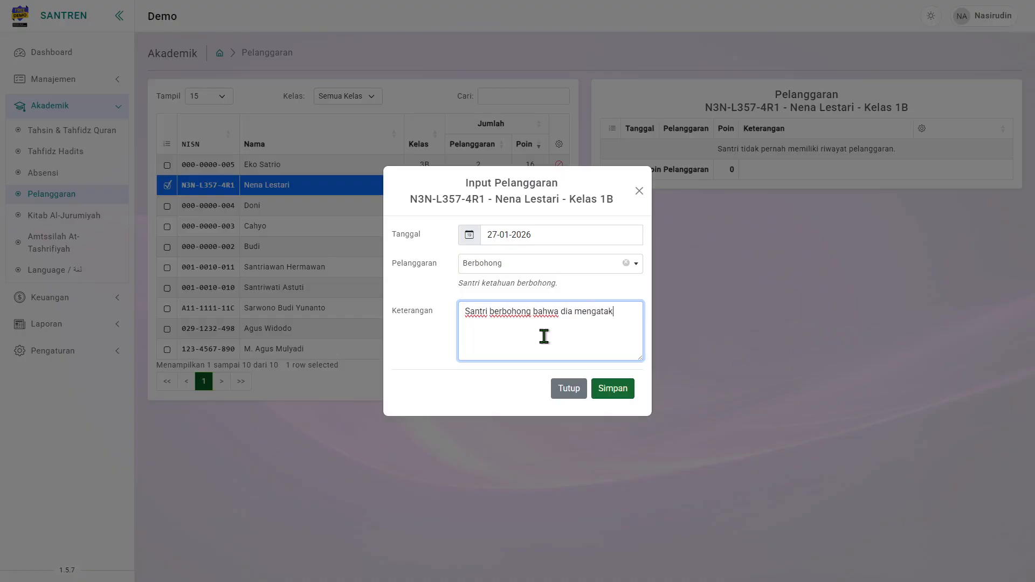
text(an jadwal)
key(ctrl+shift+Left)
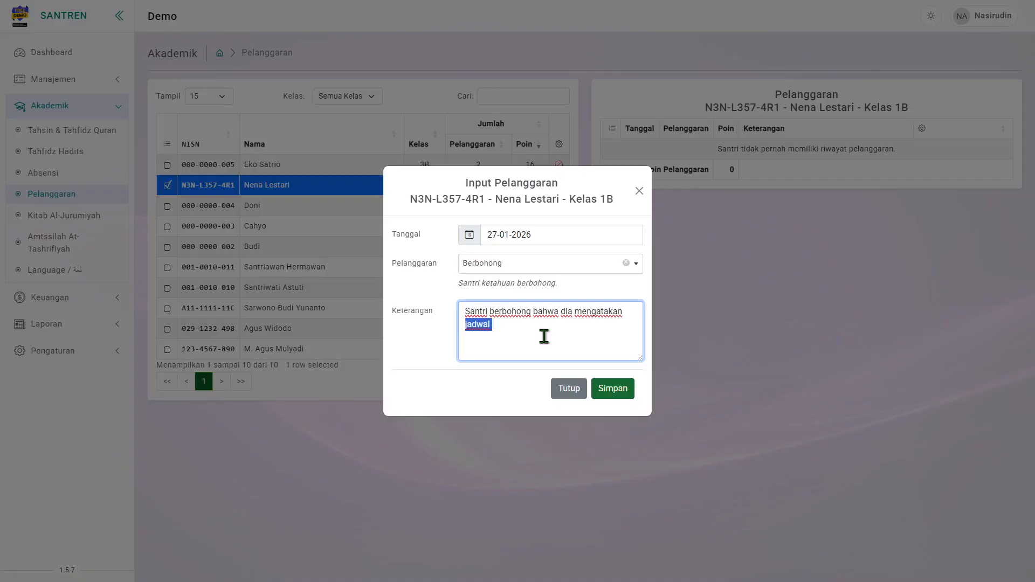
text(sedang mens sehingga tid)
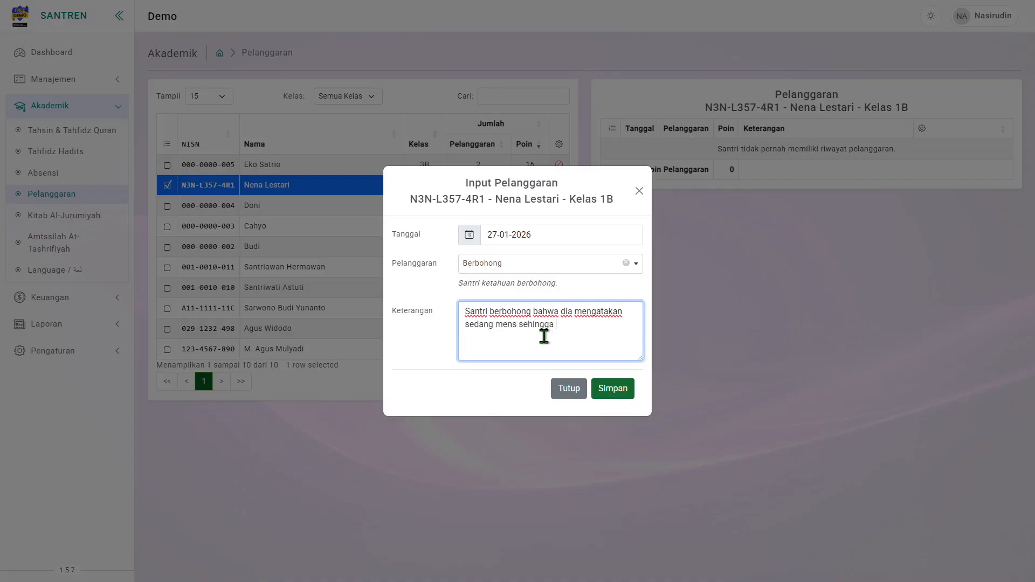
text(ngikut)
key(ctrl+shift+Left)
text(membaca)
text( Qru)
text(uran di pagi hari.)
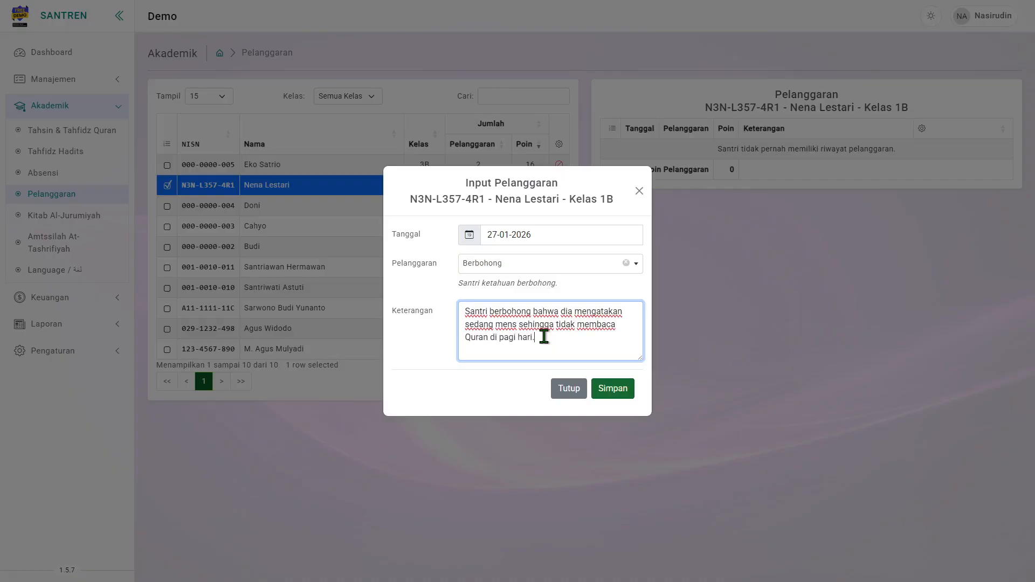
click(613, 388)
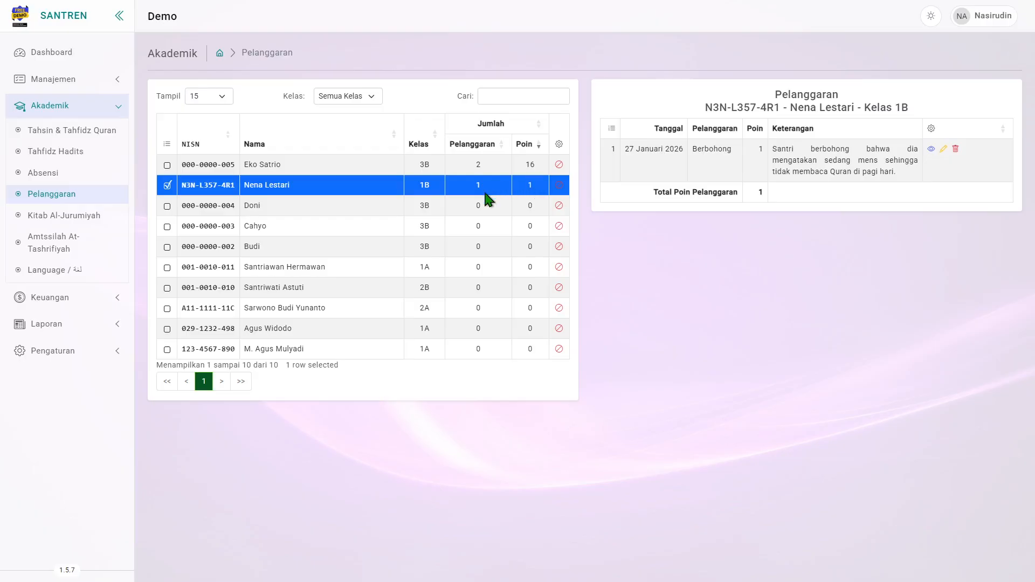
Show the violation records of the santri with the highest Poin, and open the academic Language page
click(518, 169)
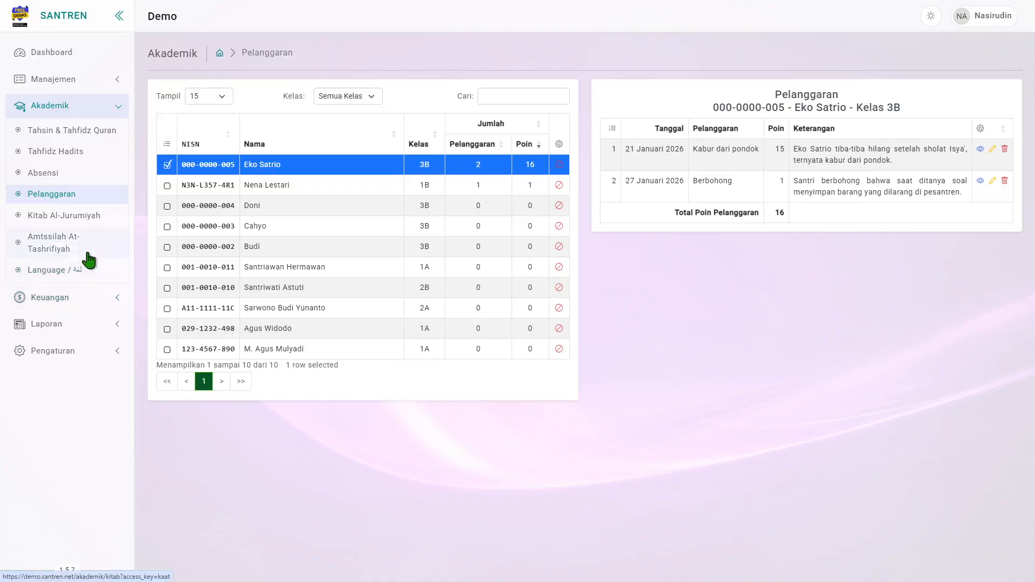
click(64, 271)
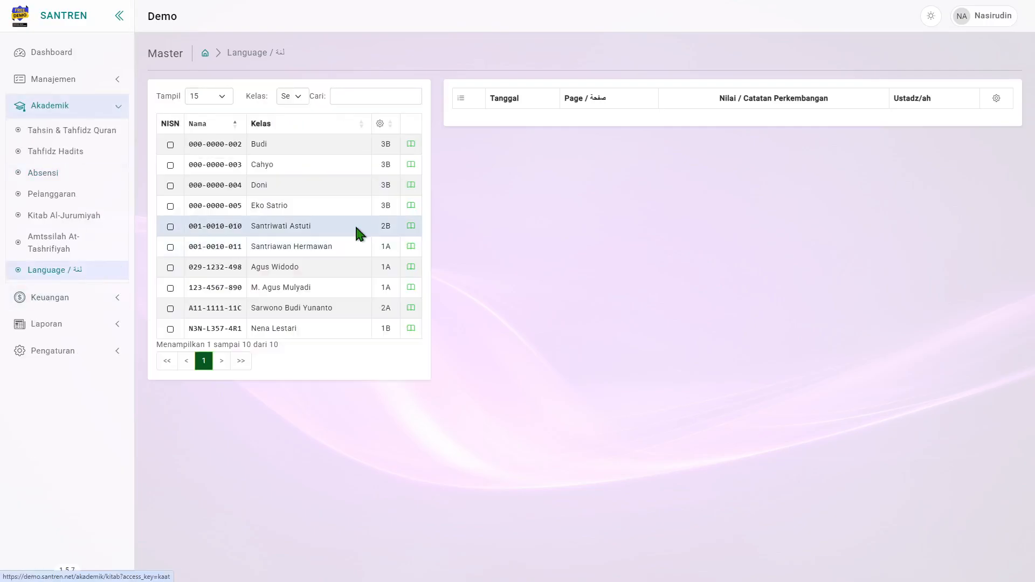
Show the first santri's language records and examine the fields of the progress input form without saving an entry
click(319, 142)
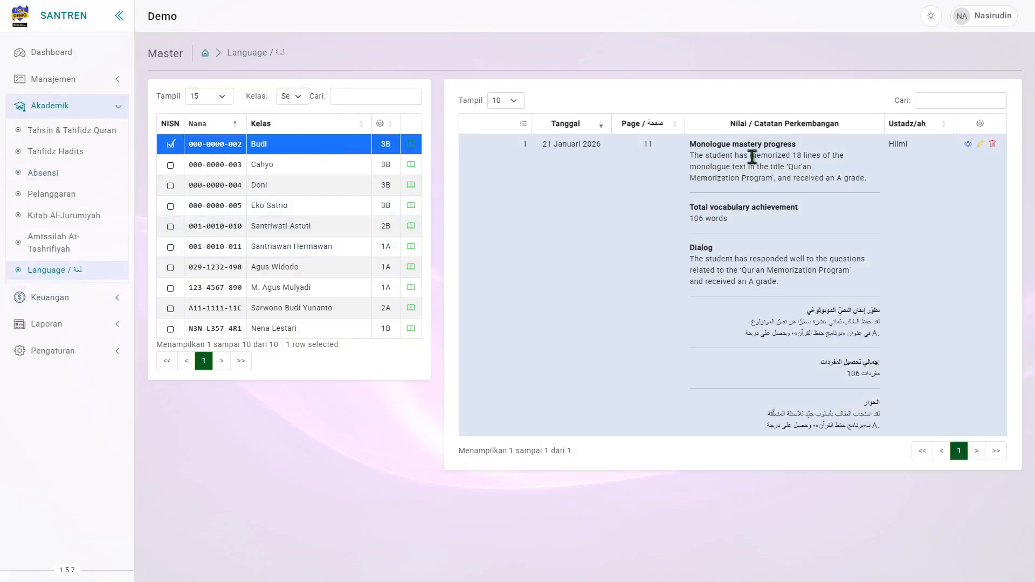
click(411, 145)
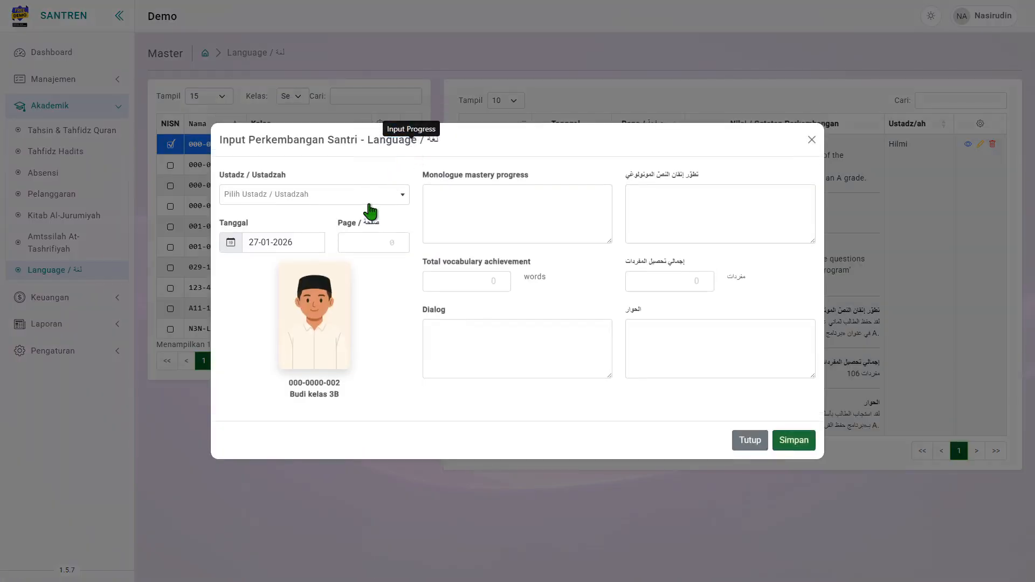
click(551, 215)
click(663, 217)
click(449, 288)
click(658, 280)
click(529, 337)
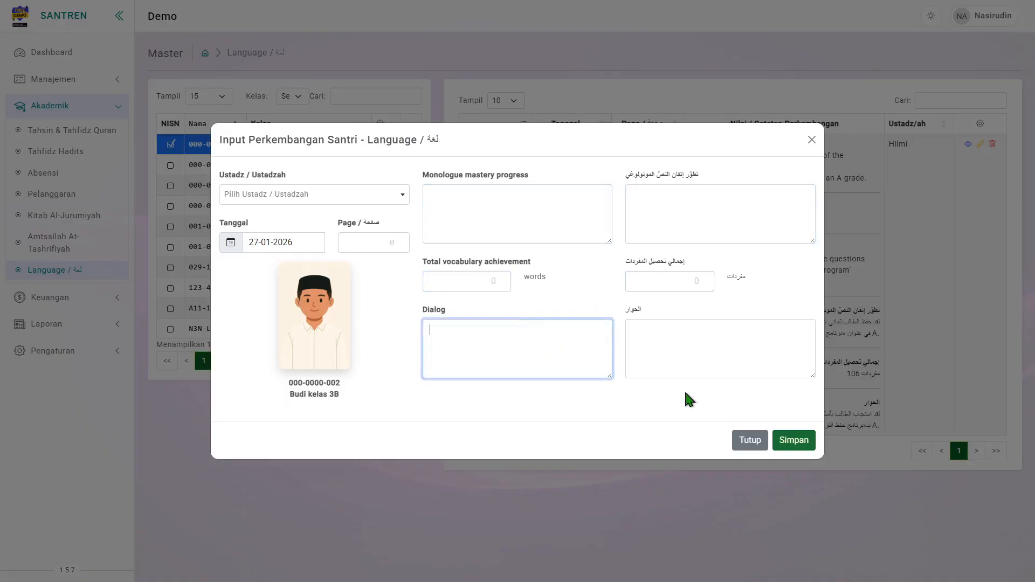
click(750, 440)
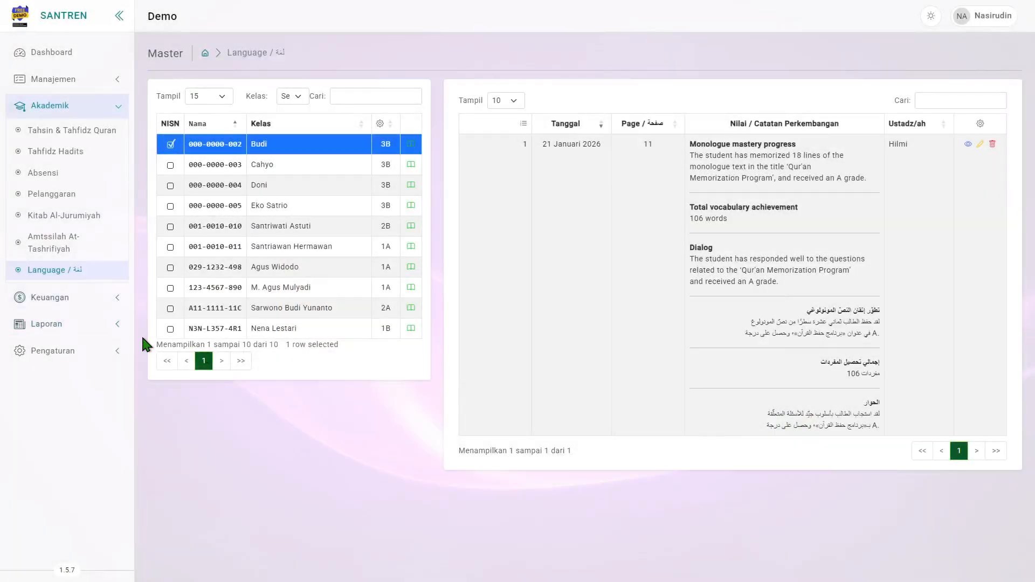
Open the Kitab settings page
click(102, 352)
click(38, 210)
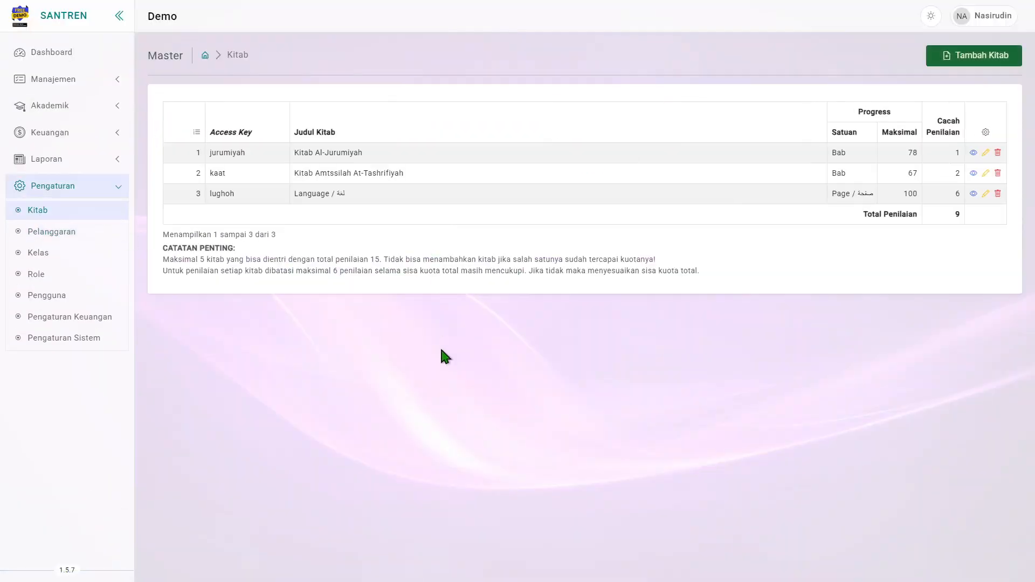
Start a new kitab entry with Satuan "Halaman" and a Progres Maksimal of 250
click(971, 59)
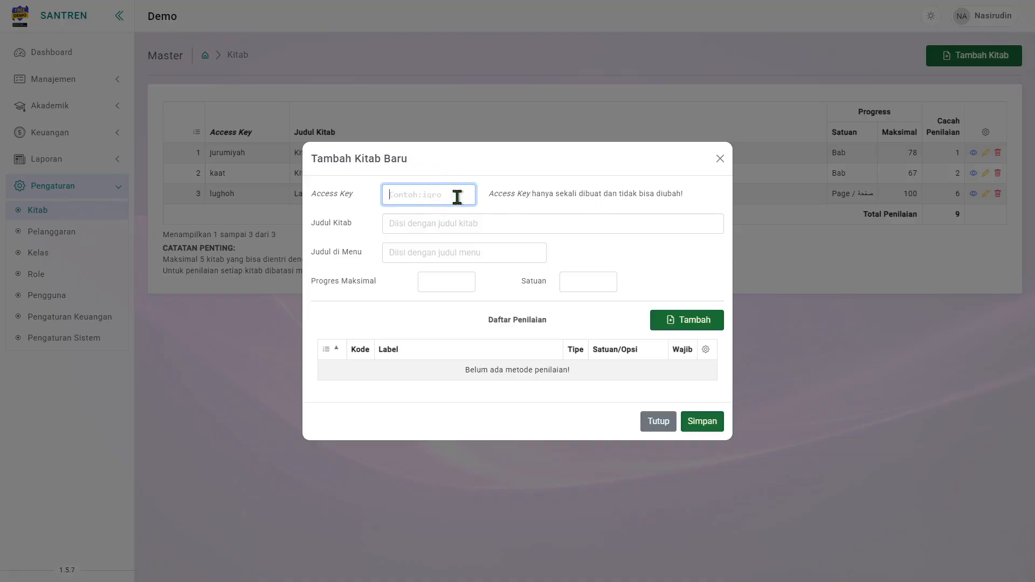
click(438, 223)
click(439, 257)
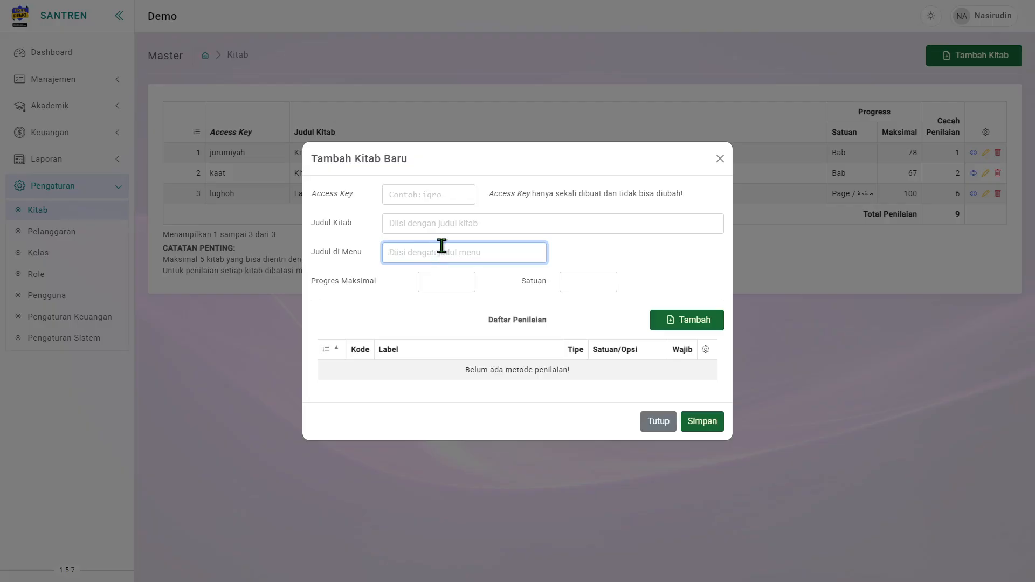
click(448, 221)
click(448, 252)
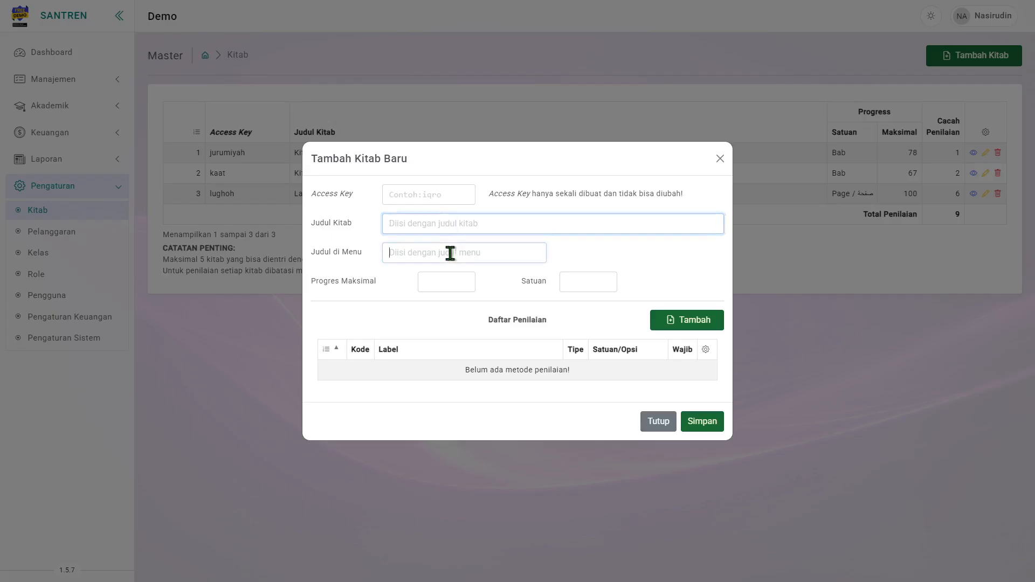
click(441, 288)
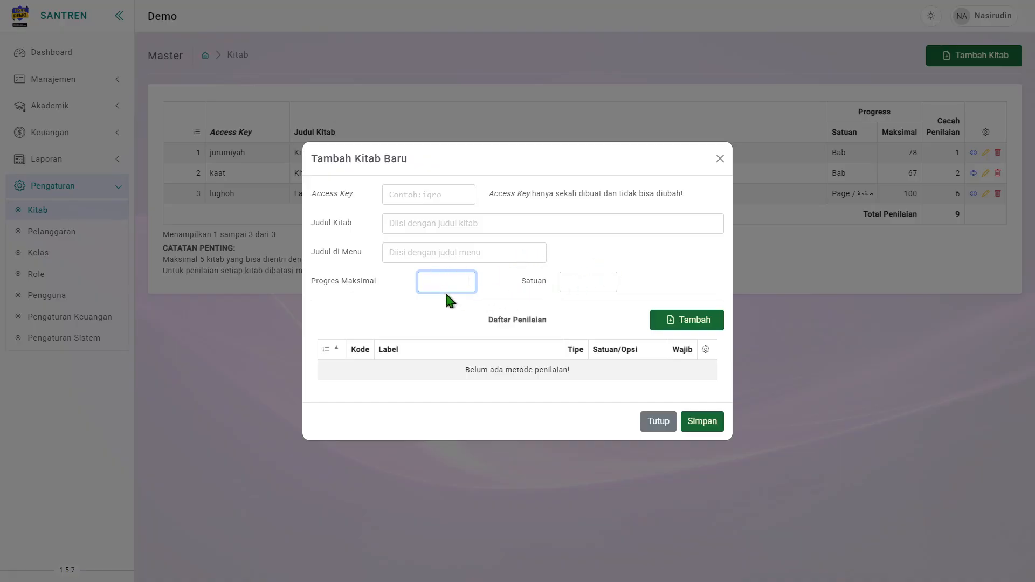
click(595, 276)
text(Halaman)
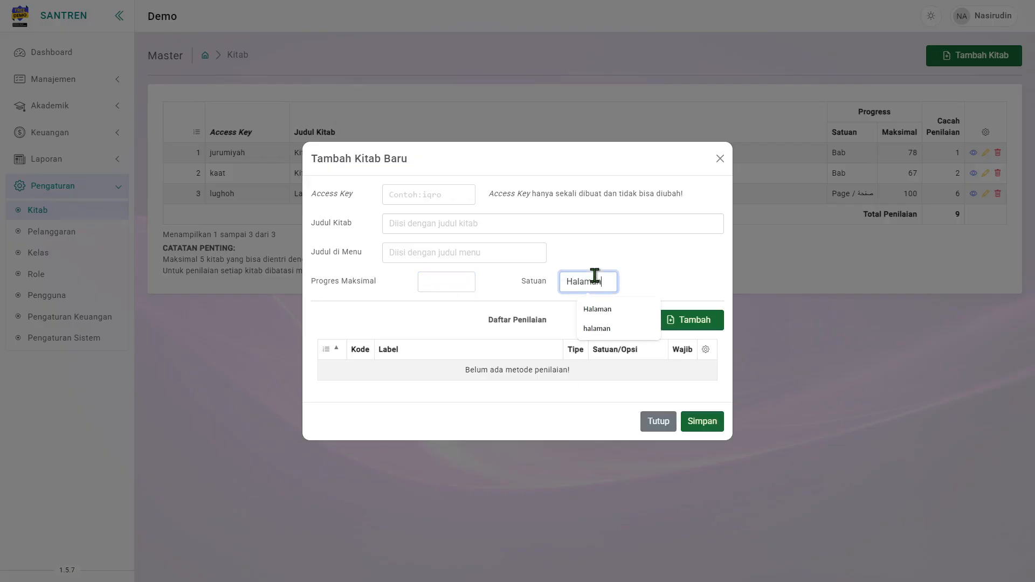
key(shift+Tab)
text(250)
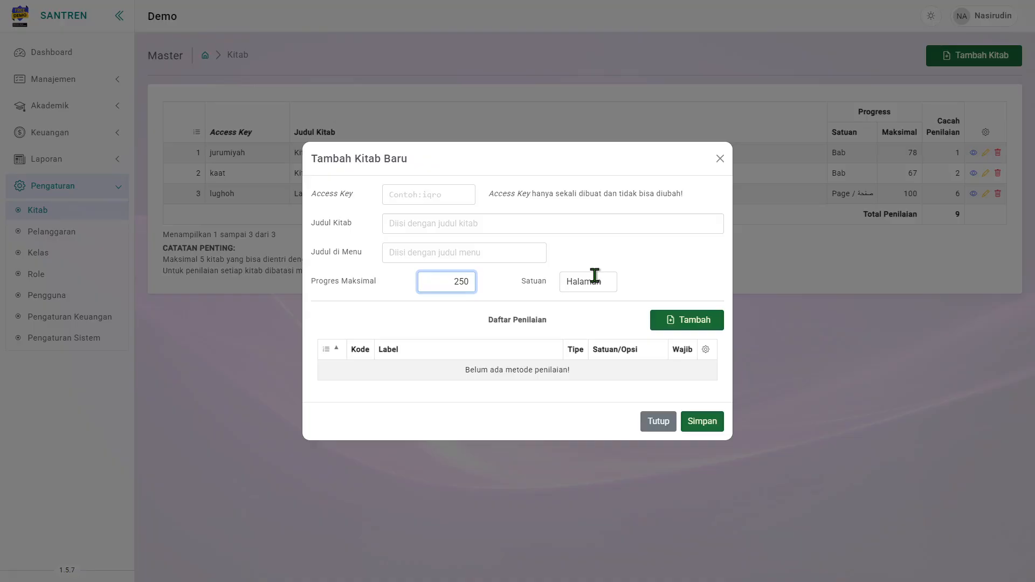
Start an assessment mode for the new kitab and try the types Teks, Angka and Pilihan
click(700, 325)
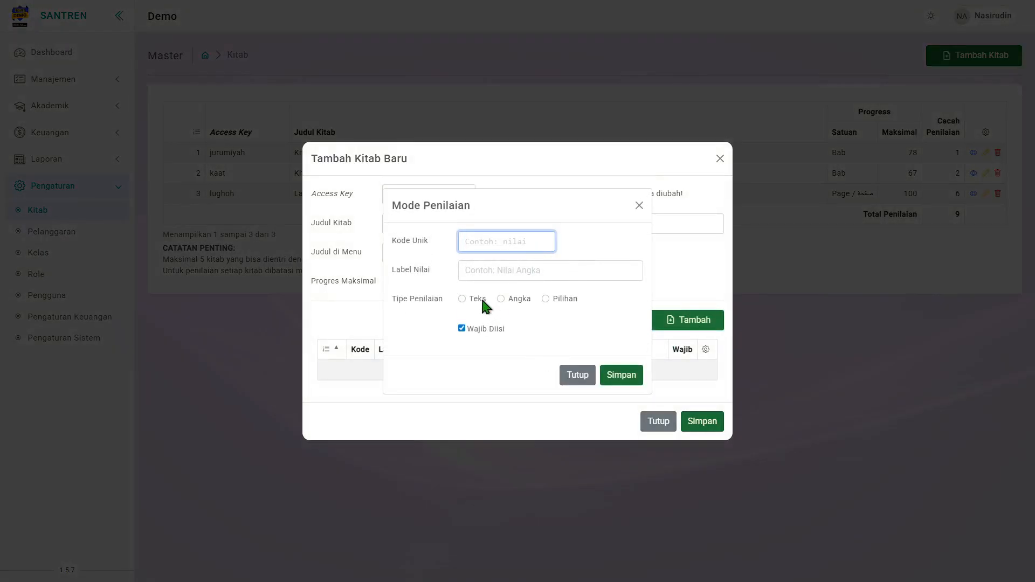
click(482, 300)
click(507, 298)
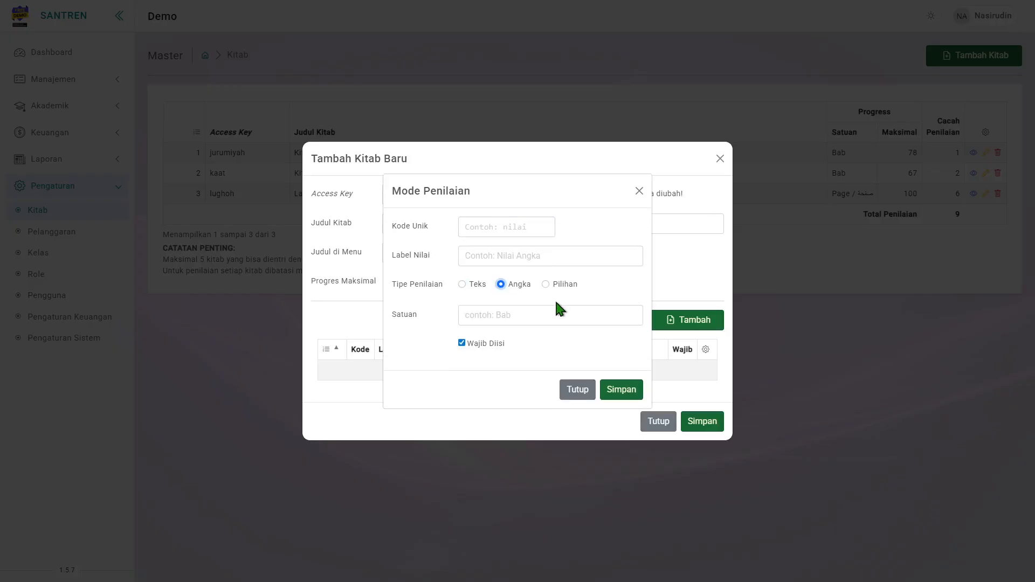
click(564, 289)
Add a required Angka assessment with the code "nilaiangka", the label "Nilai Angka" and no unit
click(508, 232)
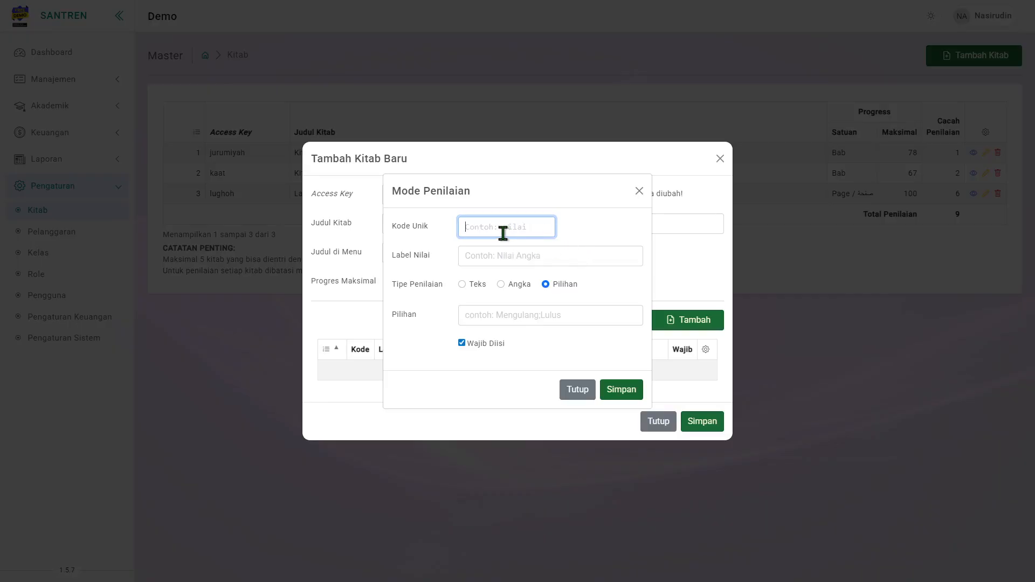
text(a)
key(BackSpace)
key(BackSpace)
text(nilaiangka)
key(Tab)
click(504, 233)
key(Tab)
text(Nilai Angk)
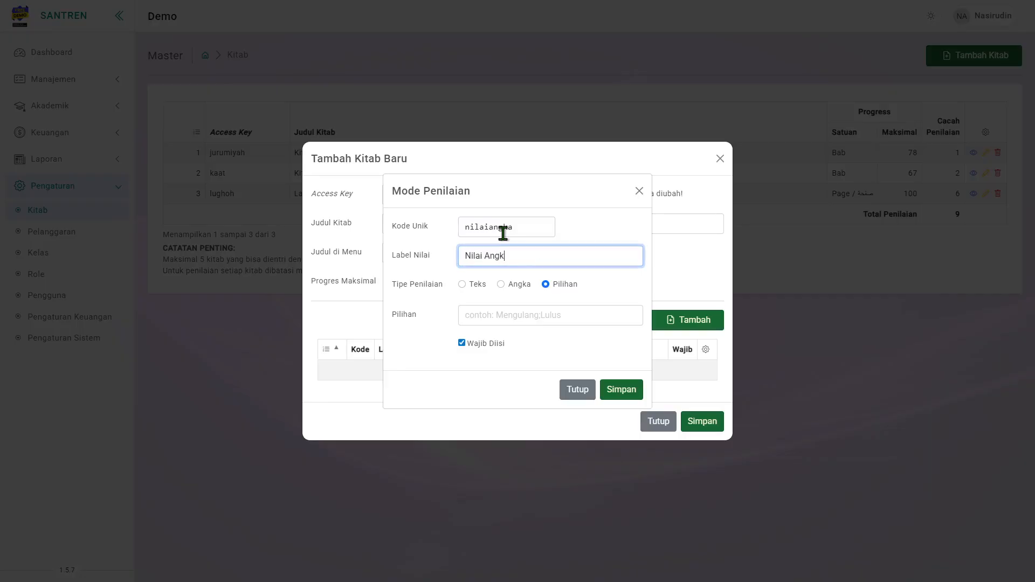
click(521, 284)
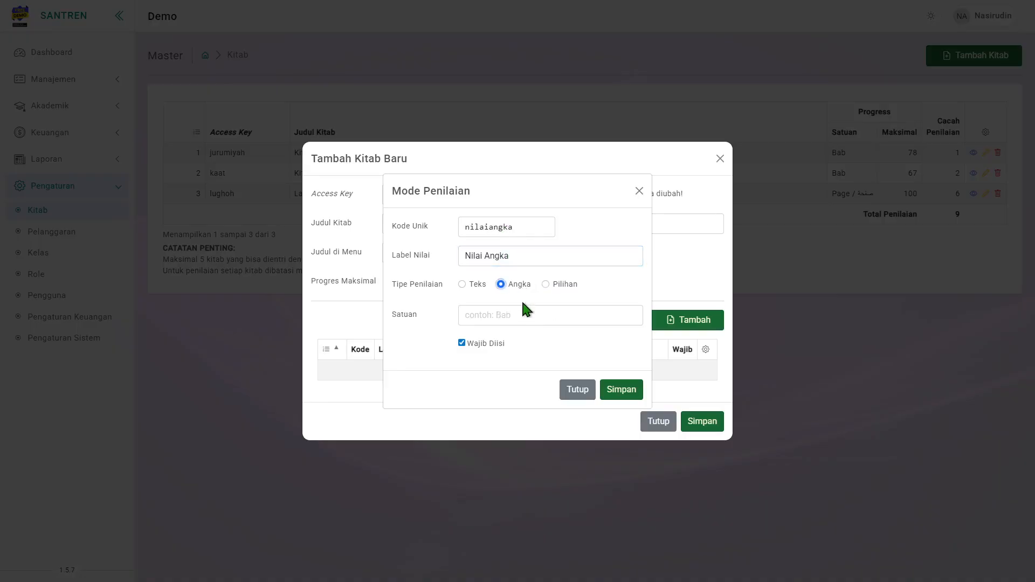
click(516, 318)
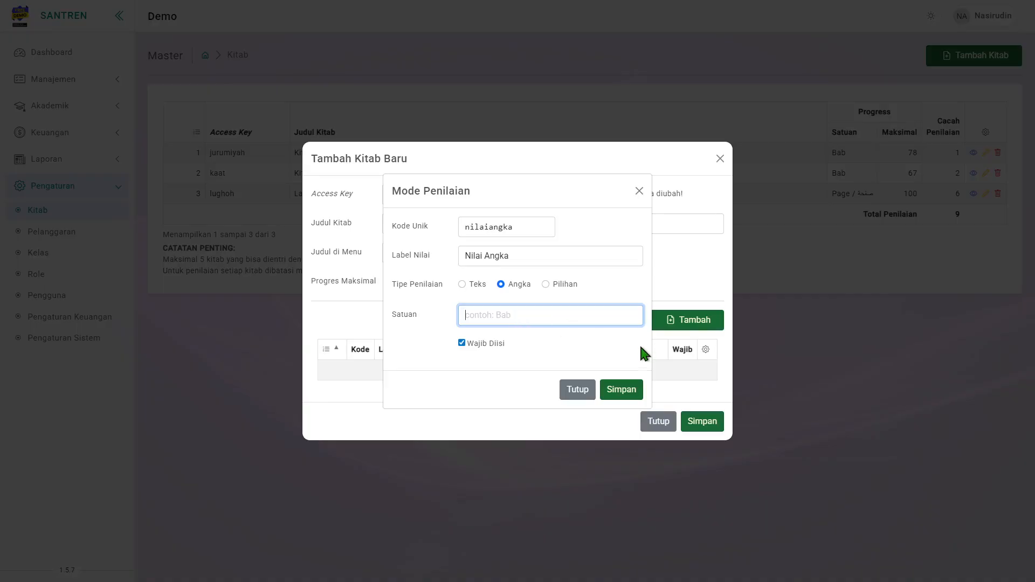
click(628, 393)
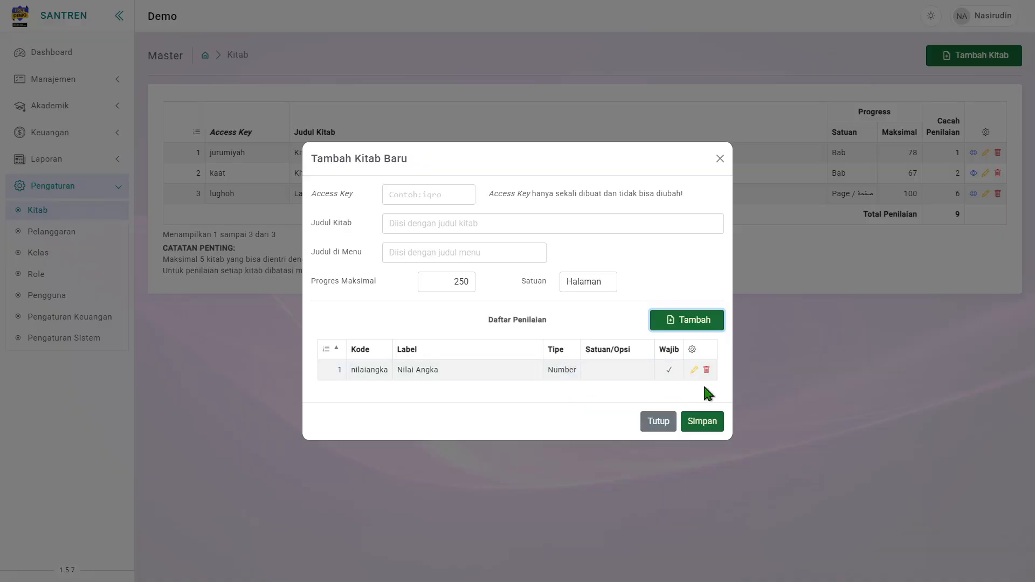
Add a required Pilihan assessment with code "pilihan", label "Pilih Salah Satu" and the options "Lulus;Mengulang;Gagal"
click(695, 321)
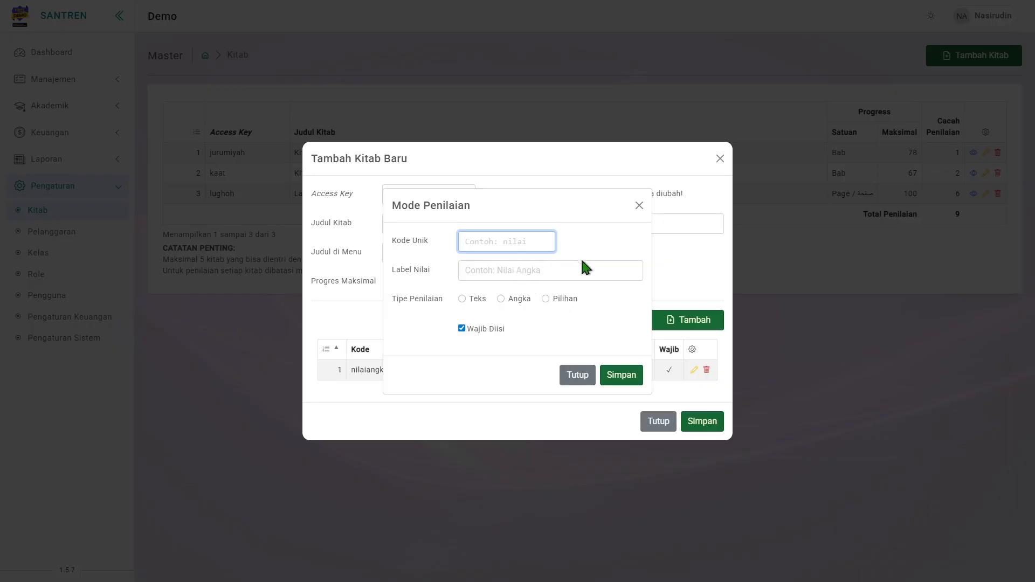
text(pilihan)
click(592, 261)
text(Pilih )
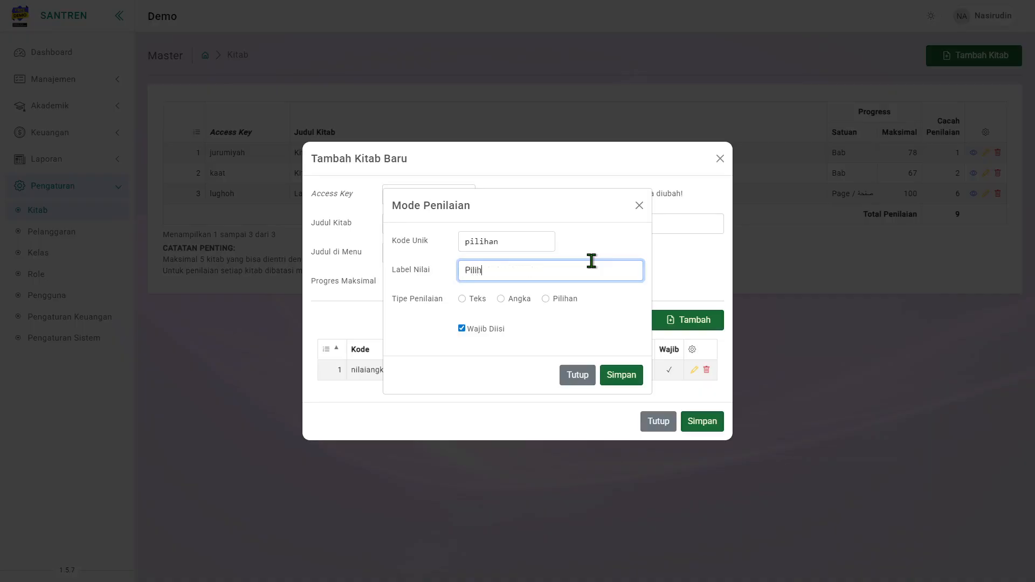
text(Salah Satu)
click(555, 298)
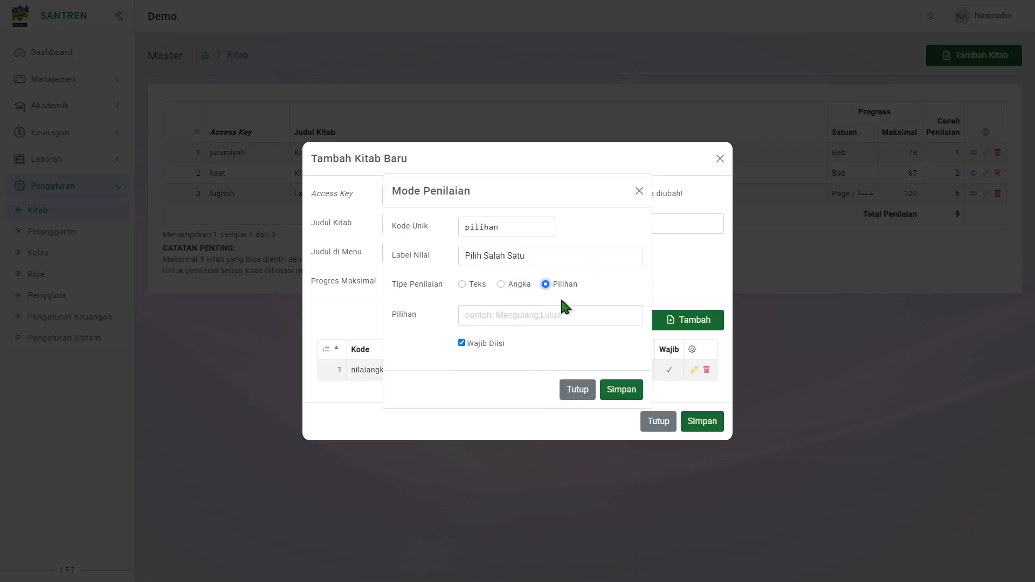
click(550, 314)
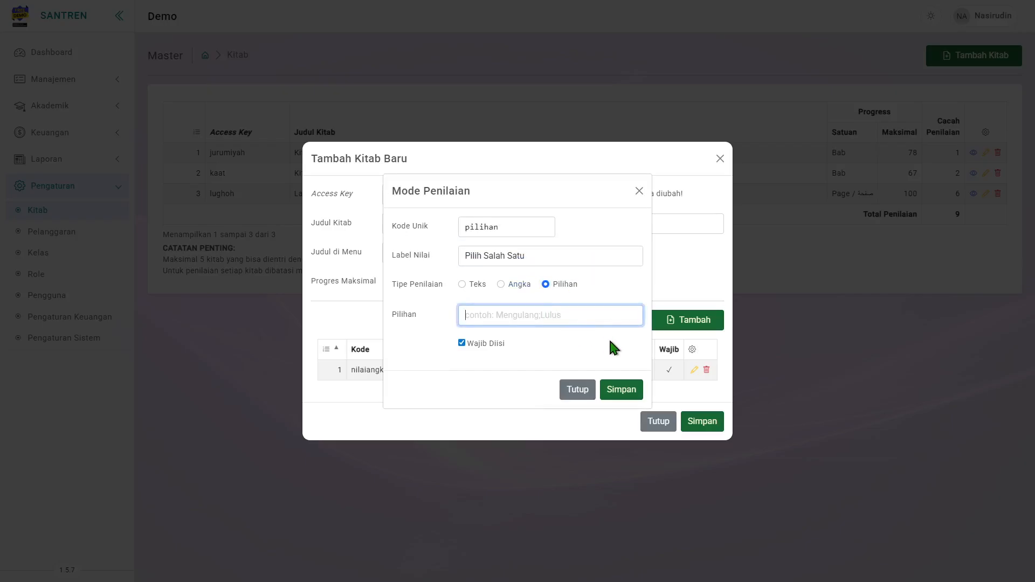
text(Lulus;Mengulang;Gagal)
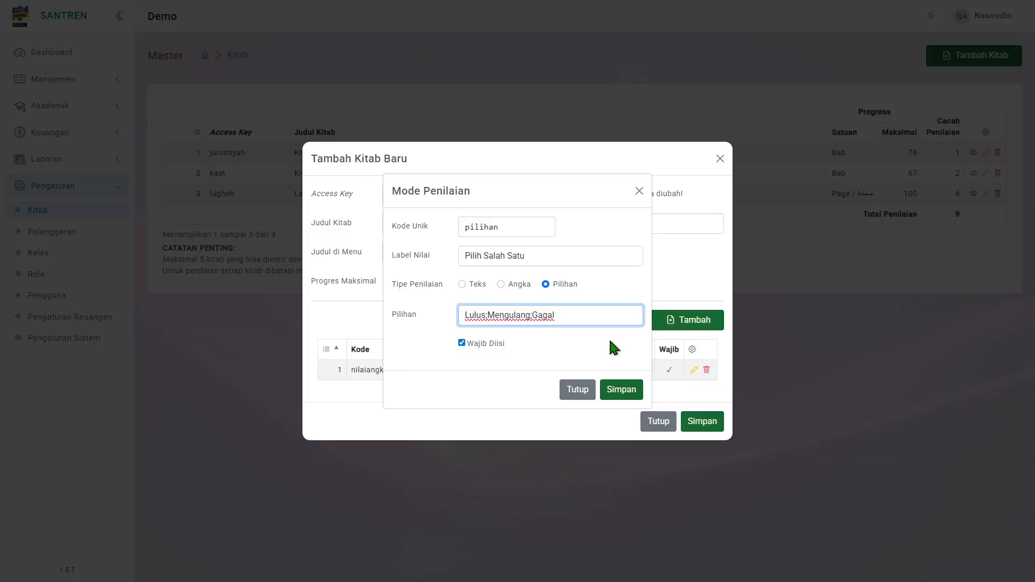
click(619, 391)
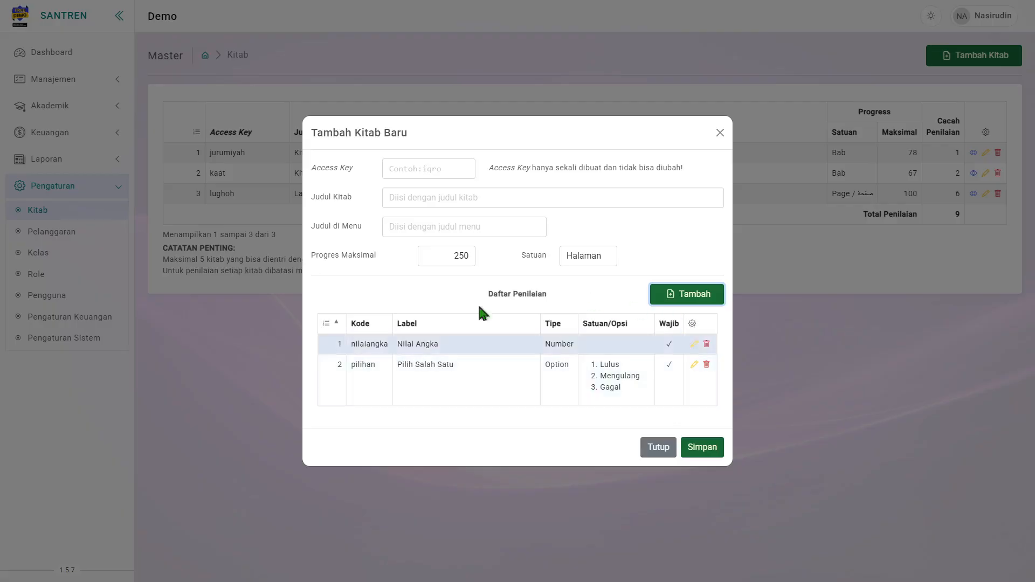
Try the Teks type for a further assessment, and discard it together with the unsaved kitab
click(415, 170)
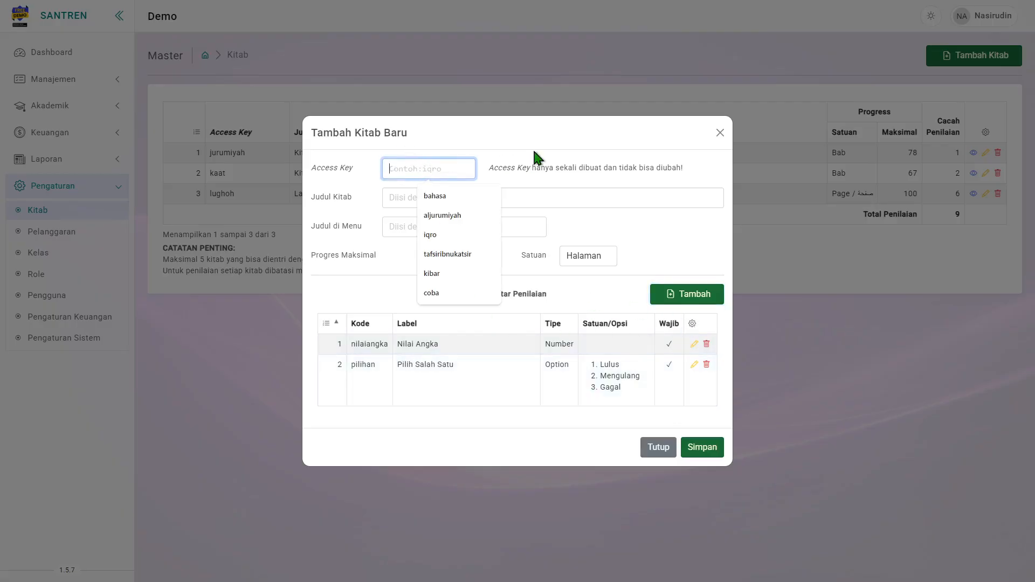
click(506, 400)
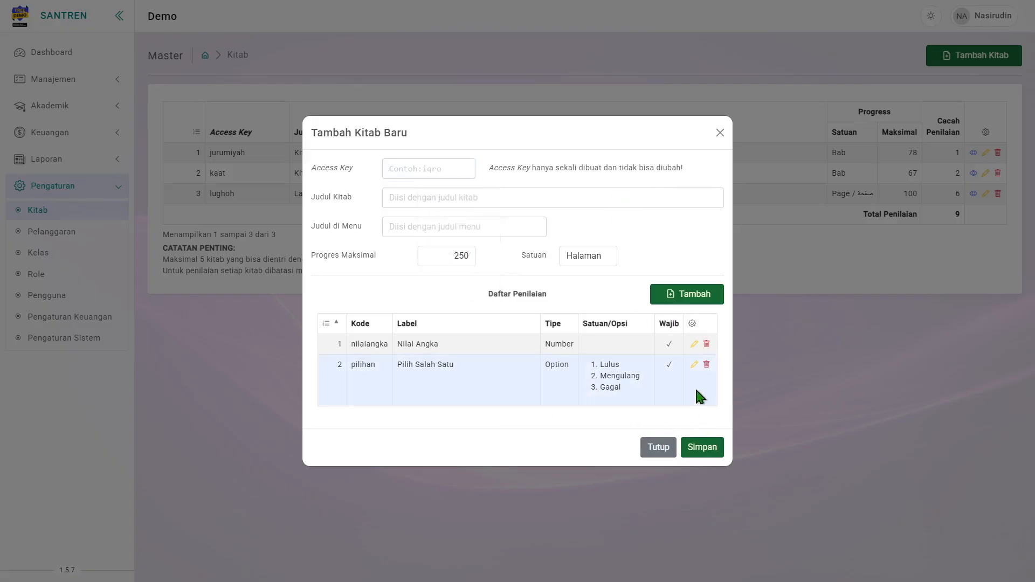
click(677, 302)
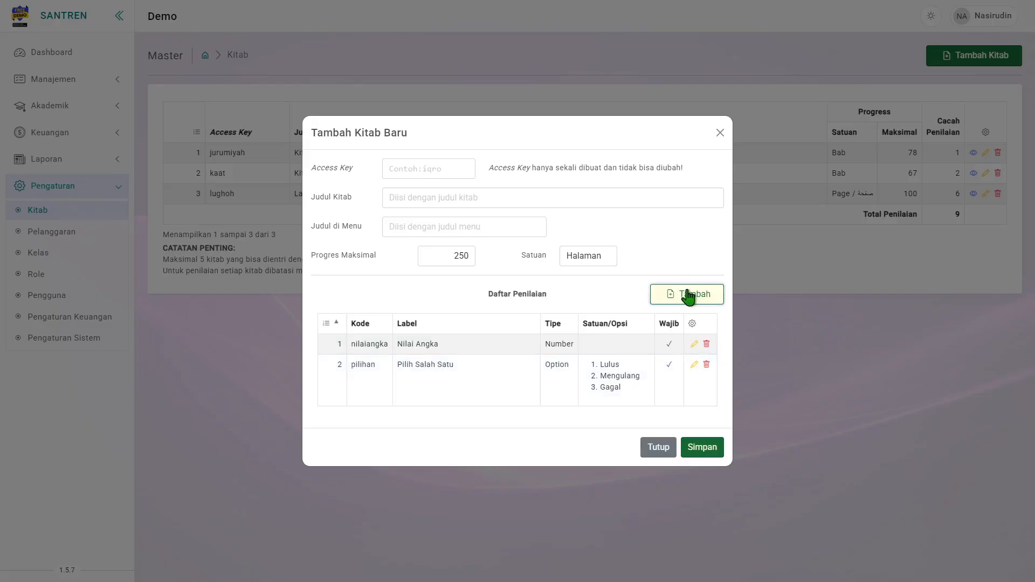
click(477, 299)
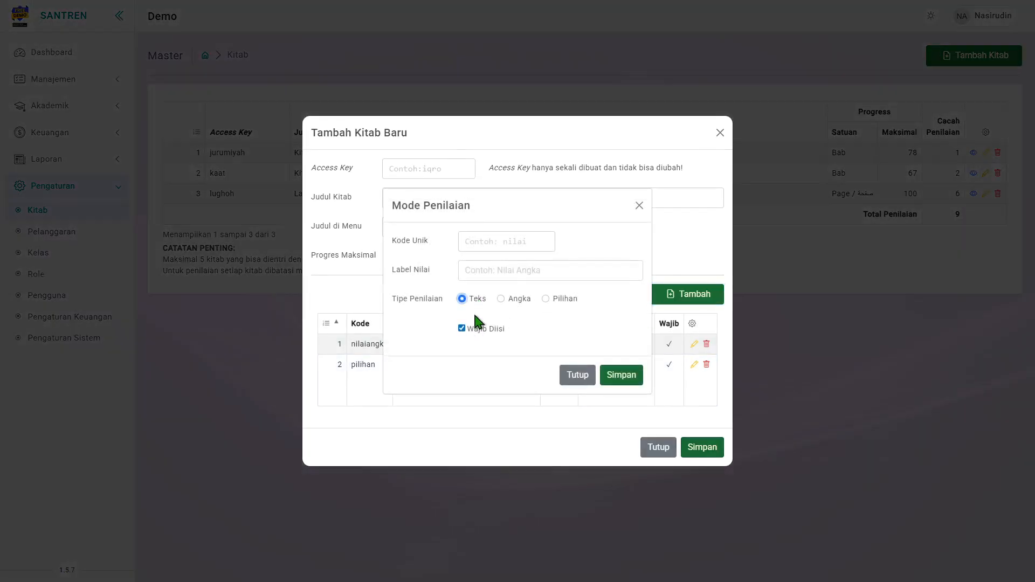
click(582, 378)
click(654, 449)
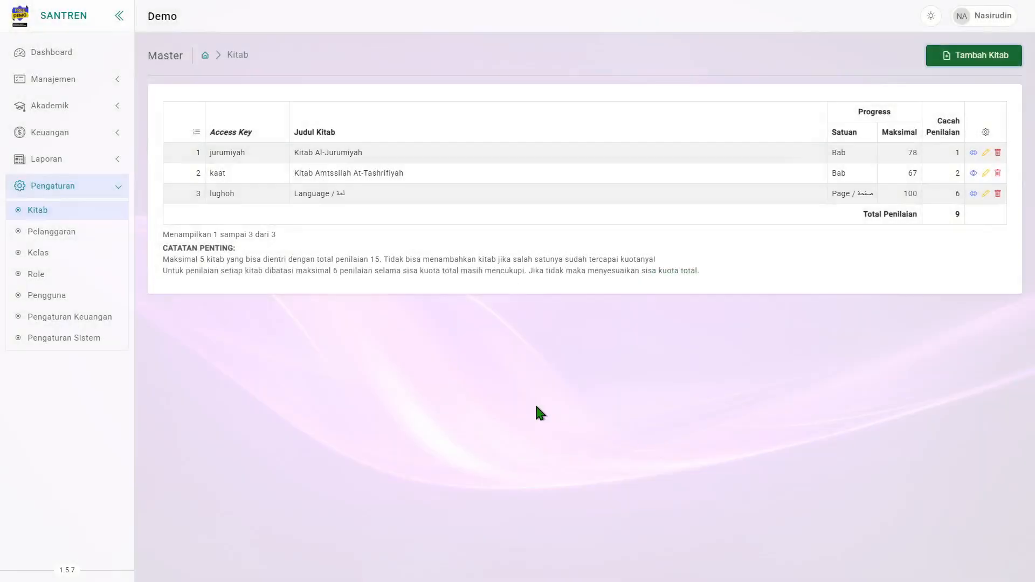
View the details and assessment lists of the Language, Amtssilah At-Tashrifiyah and Al-Jurumiyah kitabs one after another
click(974, 194)
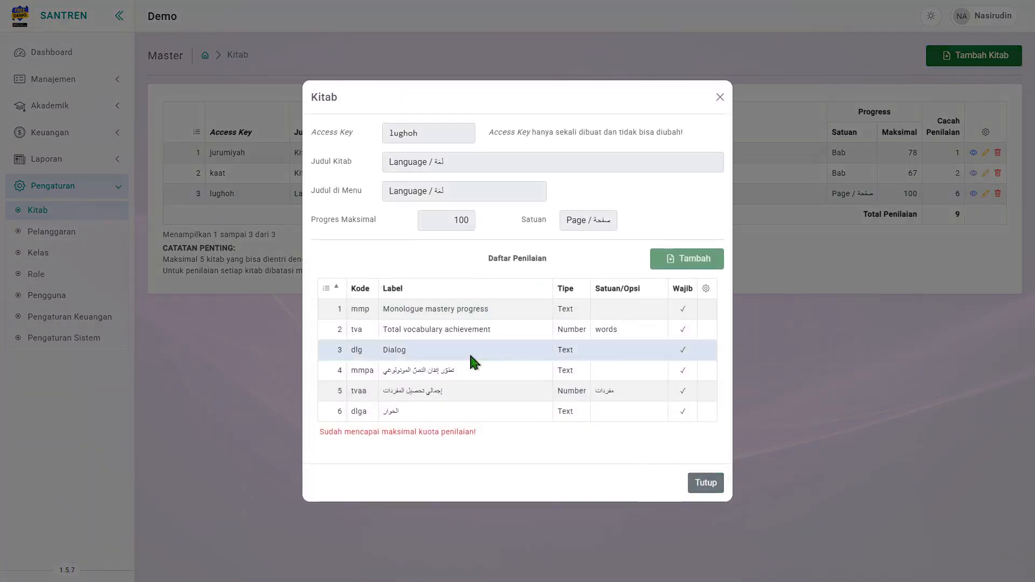
click(705, 484)
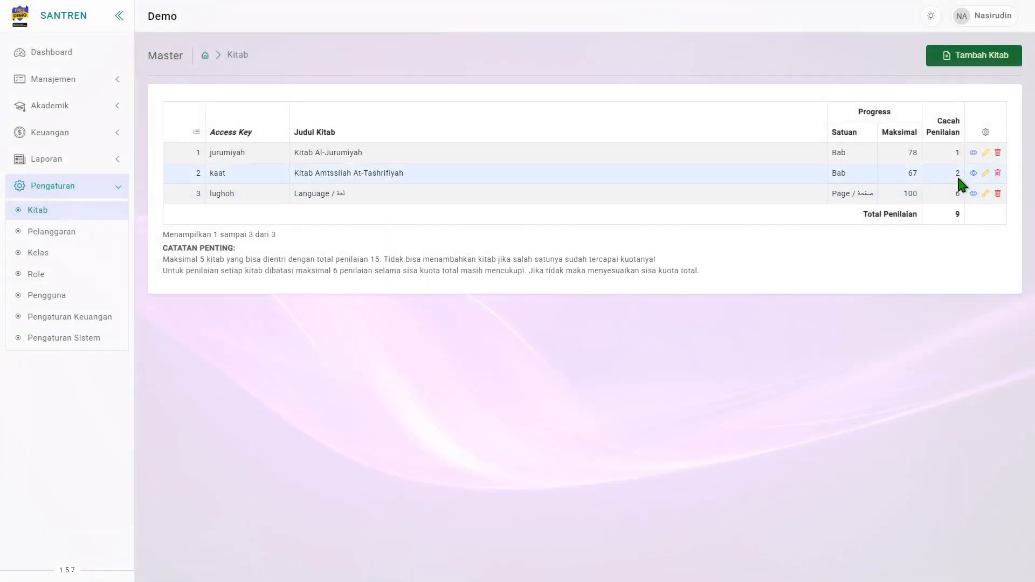
click(974, 173)
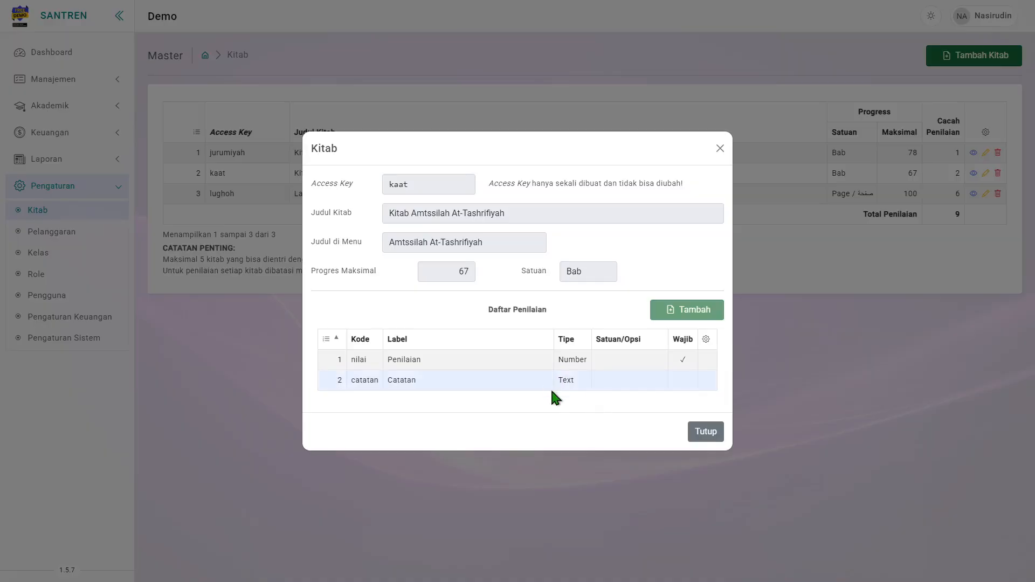
click(706, 432)
click(973, 153)
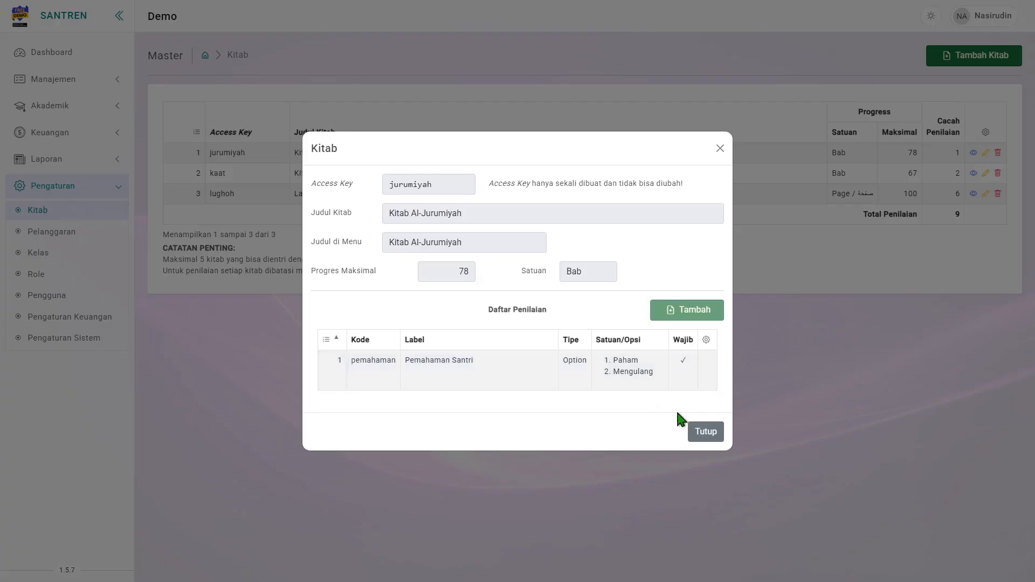
click(706, 432)
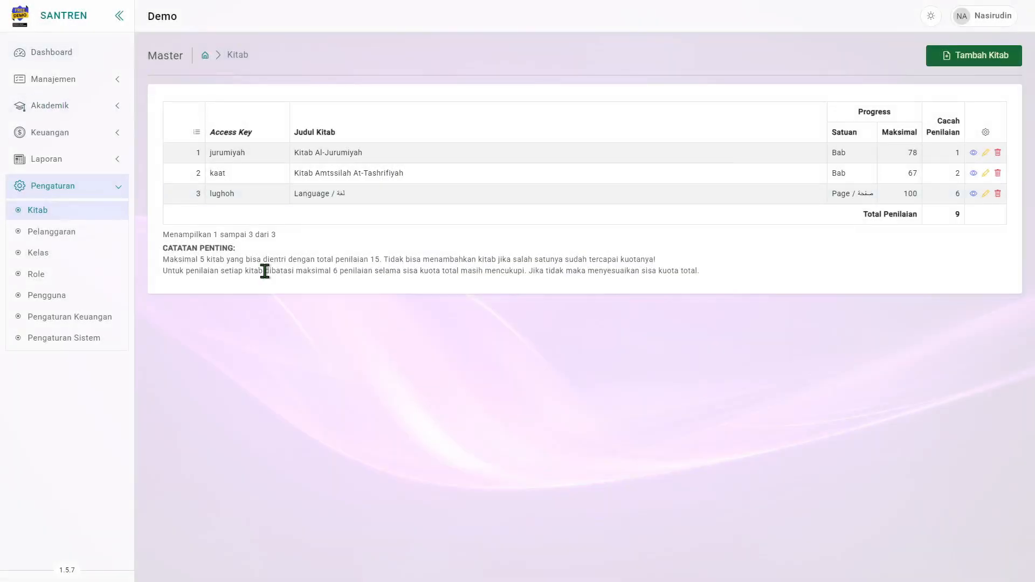